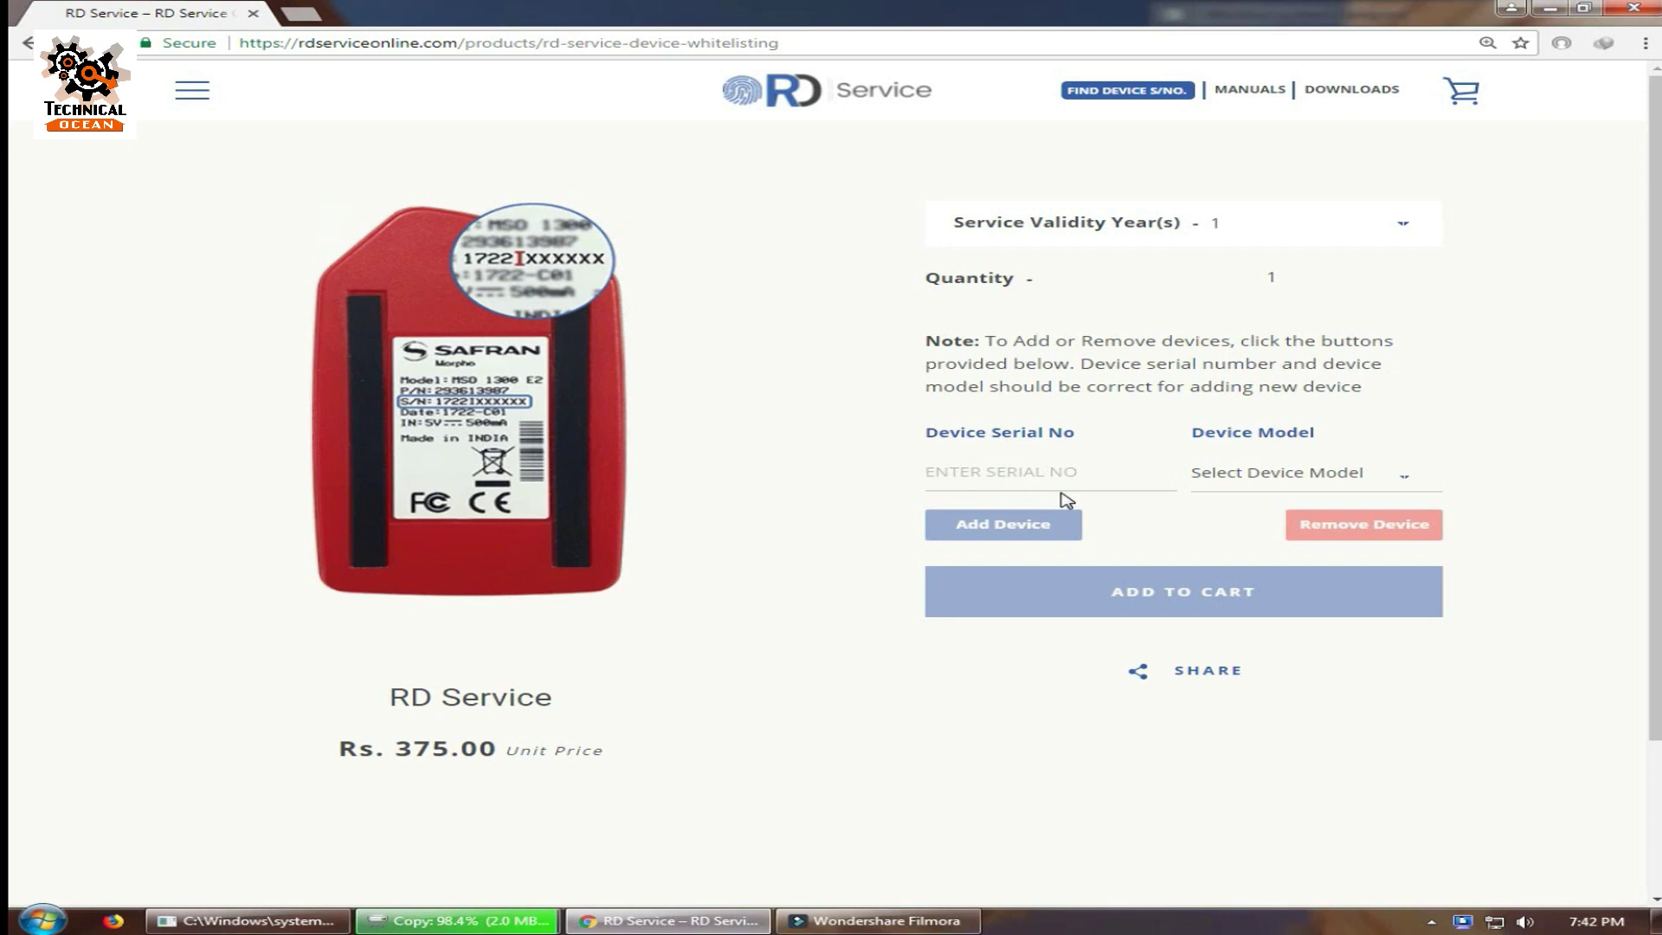
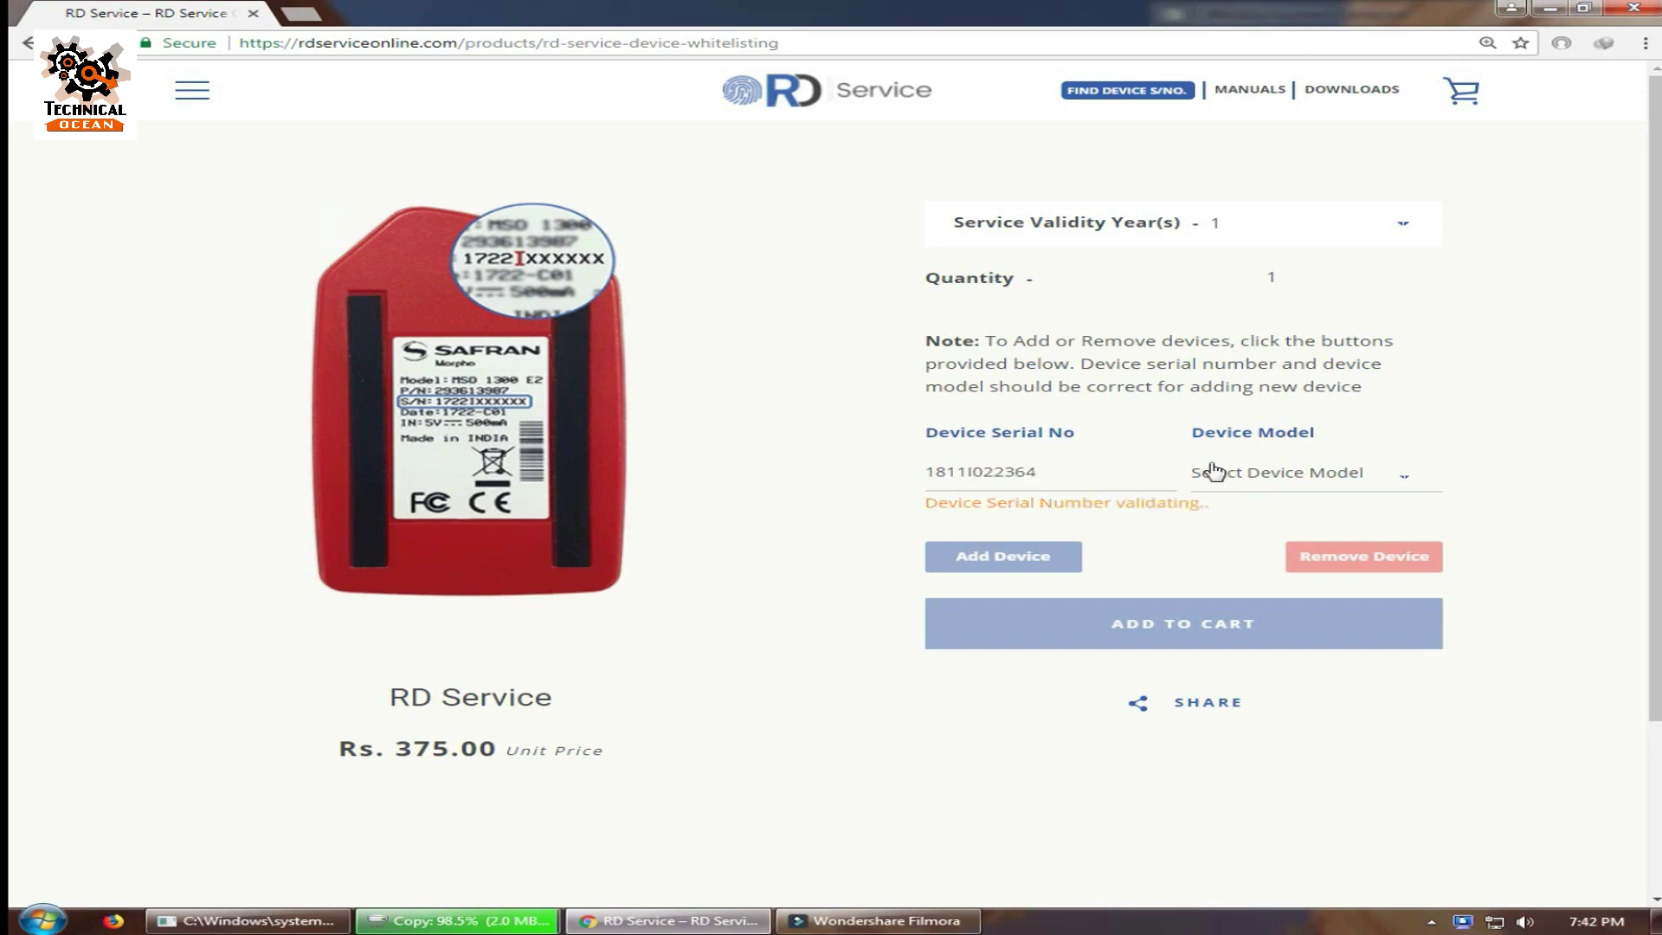
pyautogui.click(1281, 472)
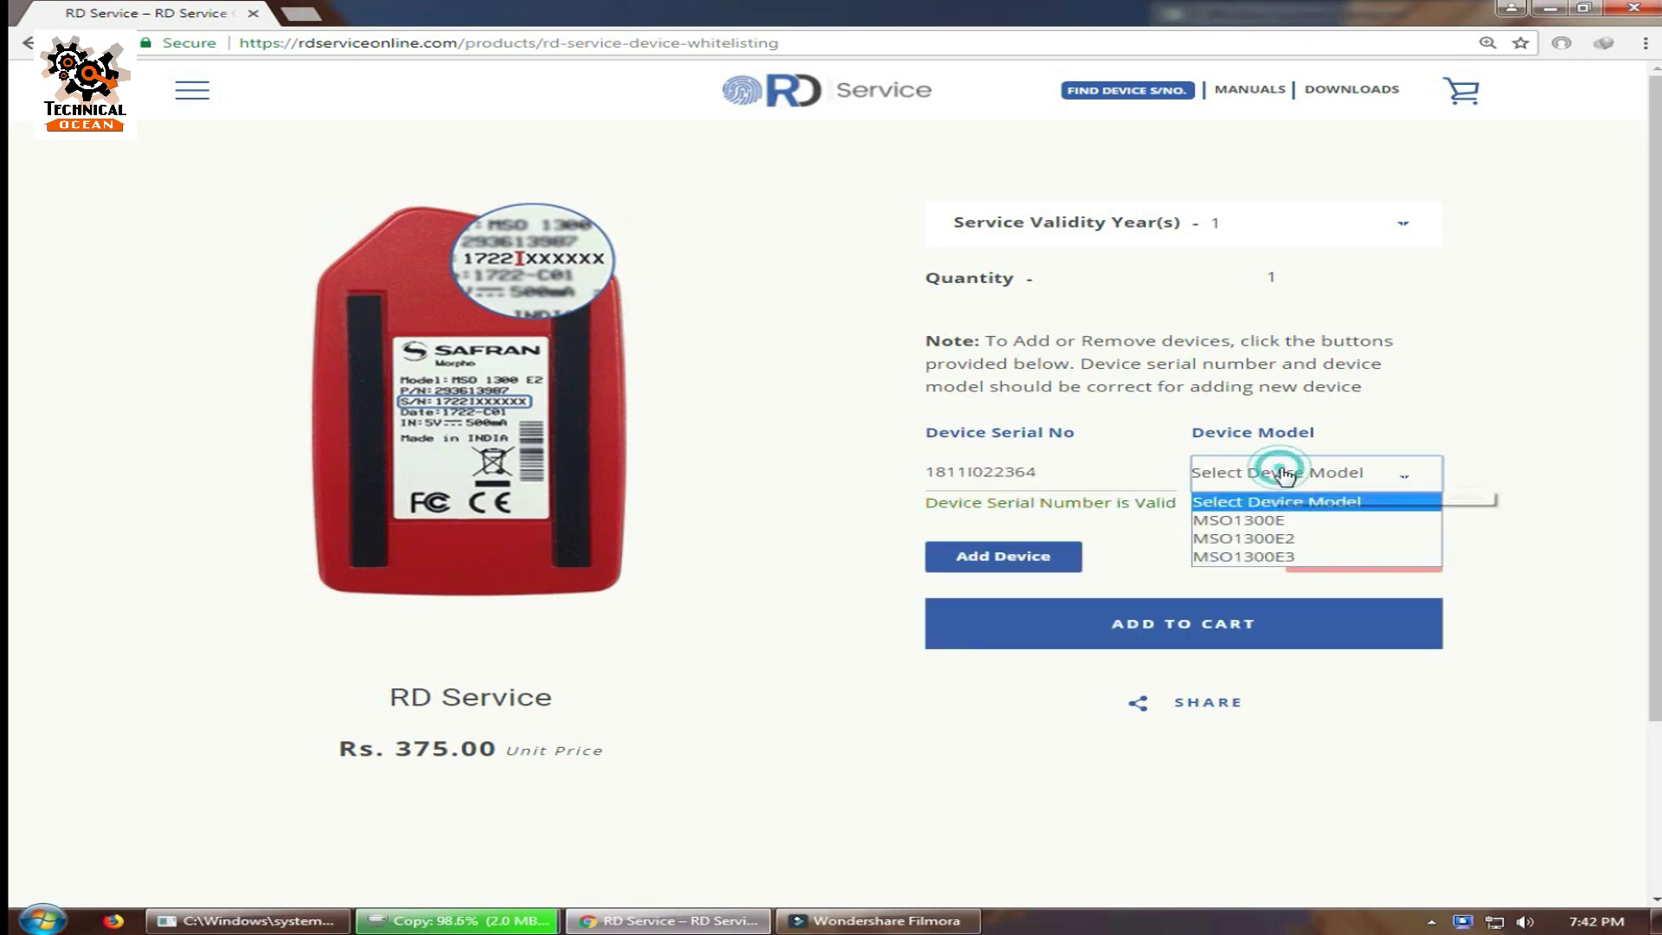
pyautogui.click(1269, 556)
pyautogui.click(1209, 626)
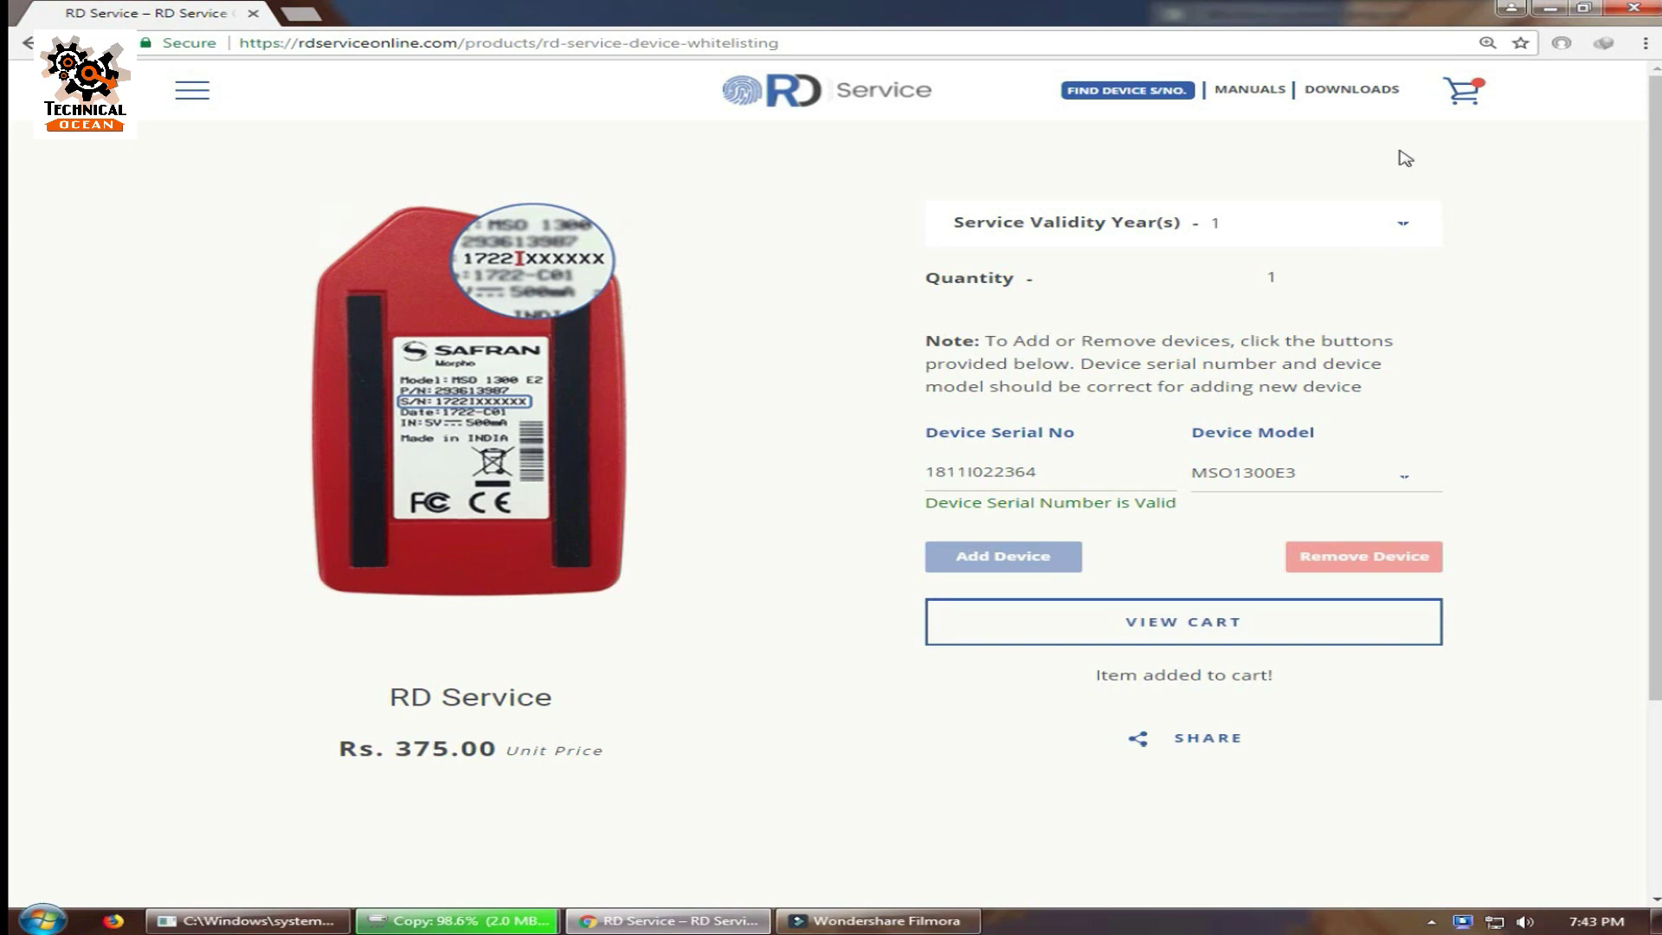
# In the cart, accept the terms and conditions and proceed to checkout.
pyautogui.click(1461, 91)
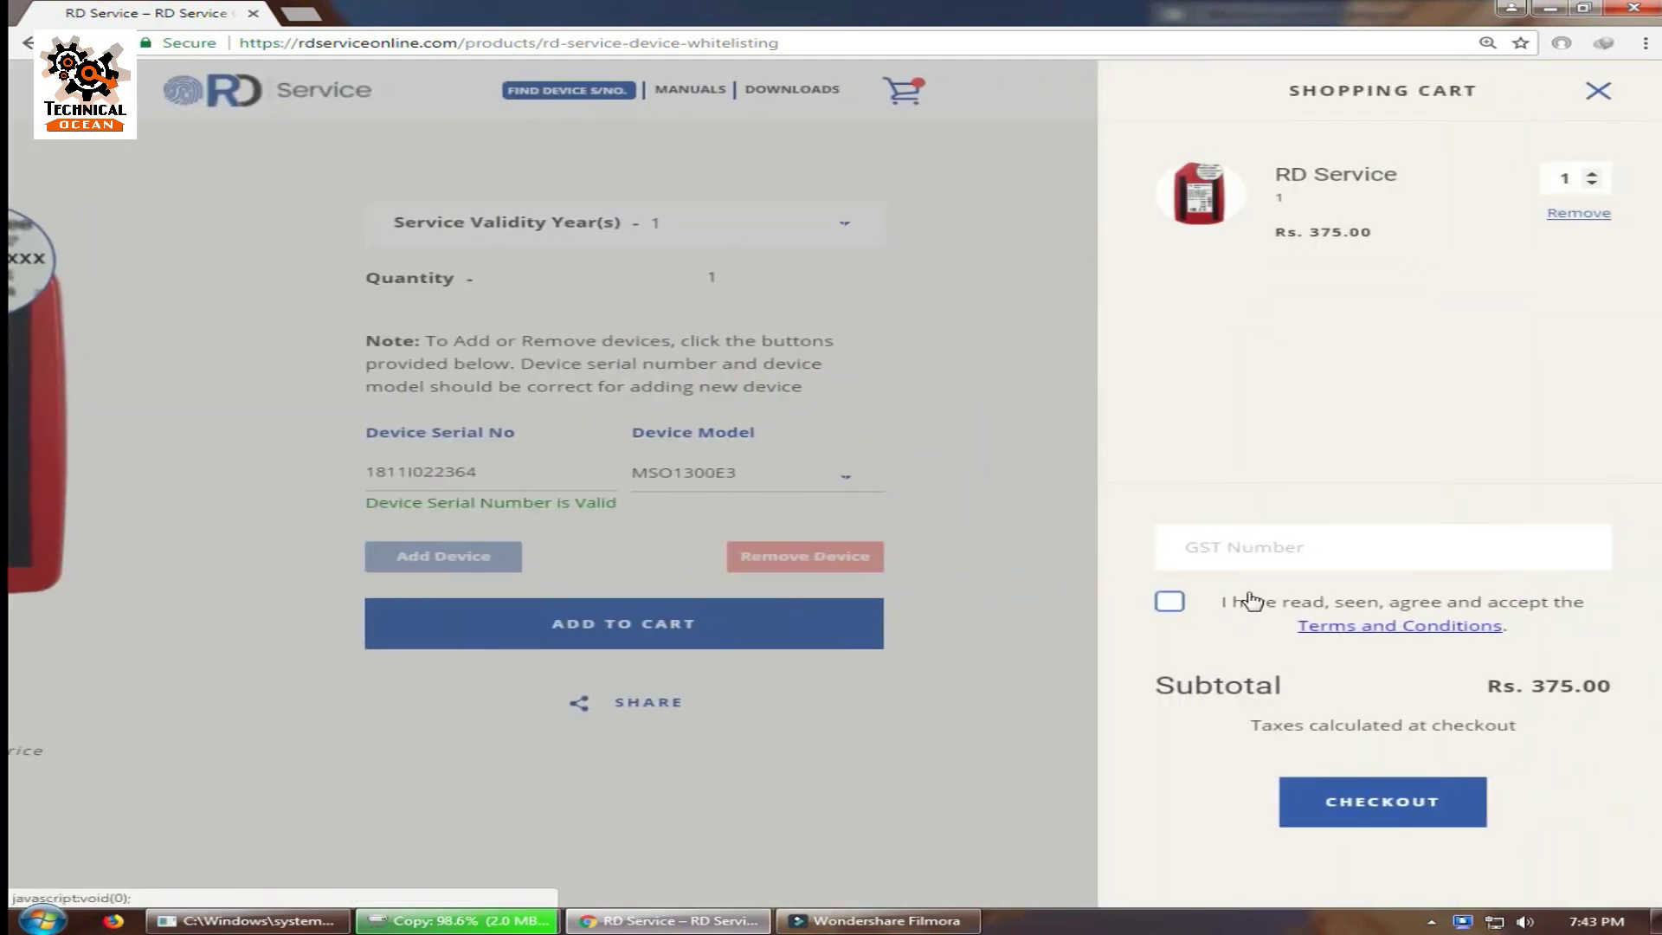
pyautogui.click(1167, 606)
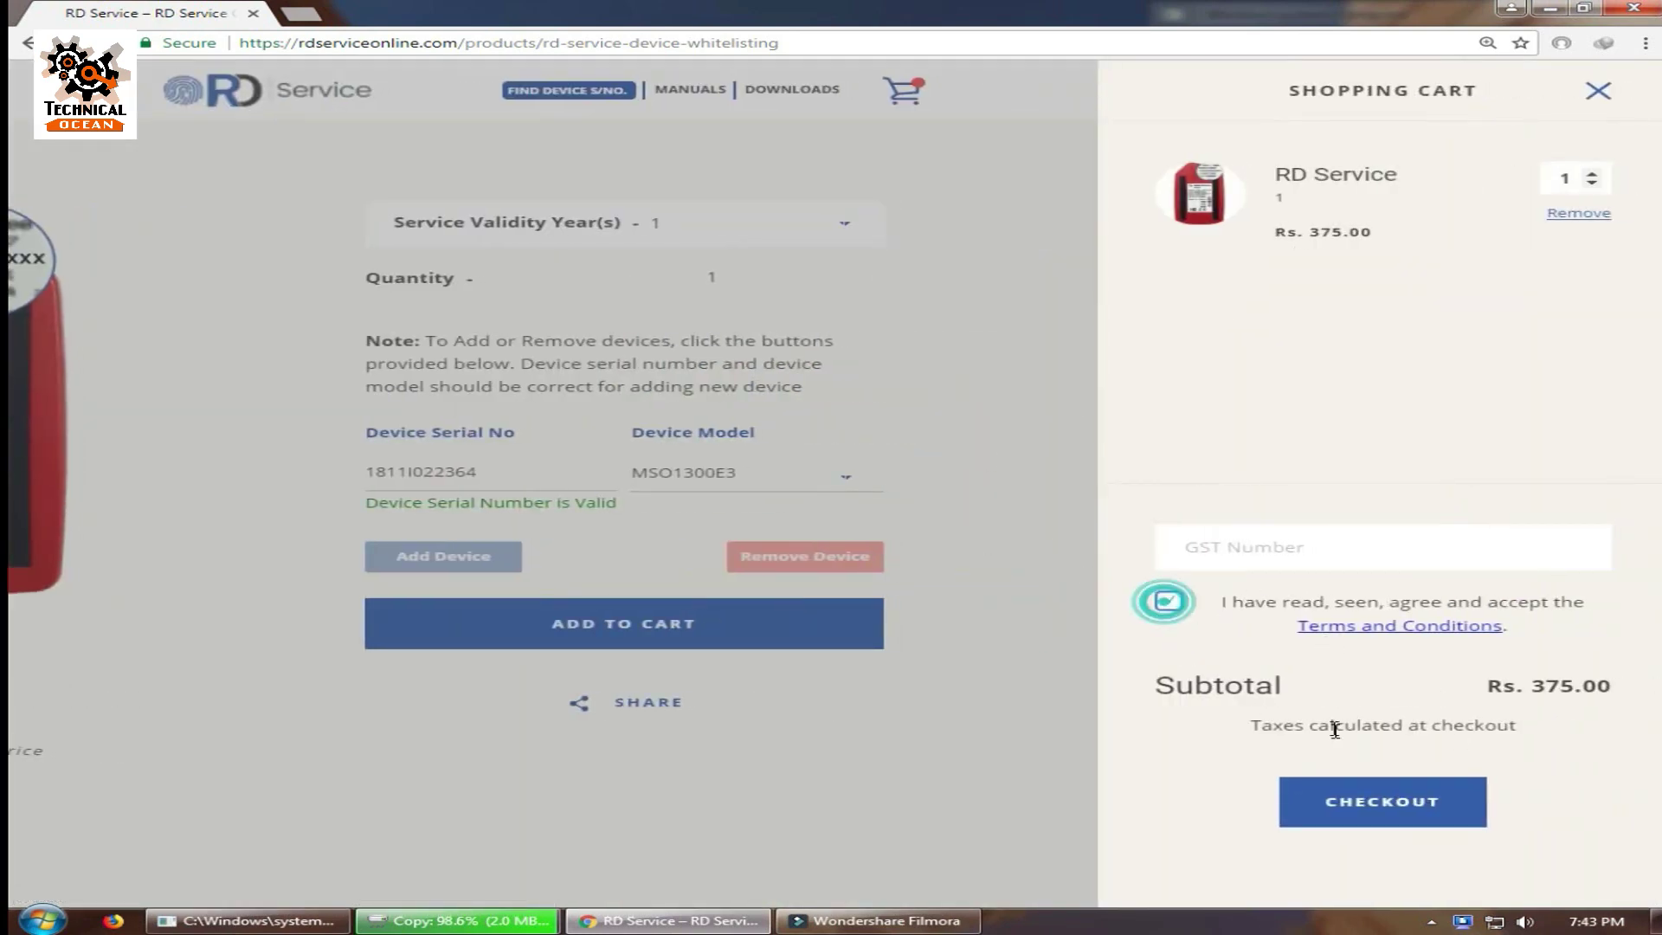
pyautogui.click(1365, 805)
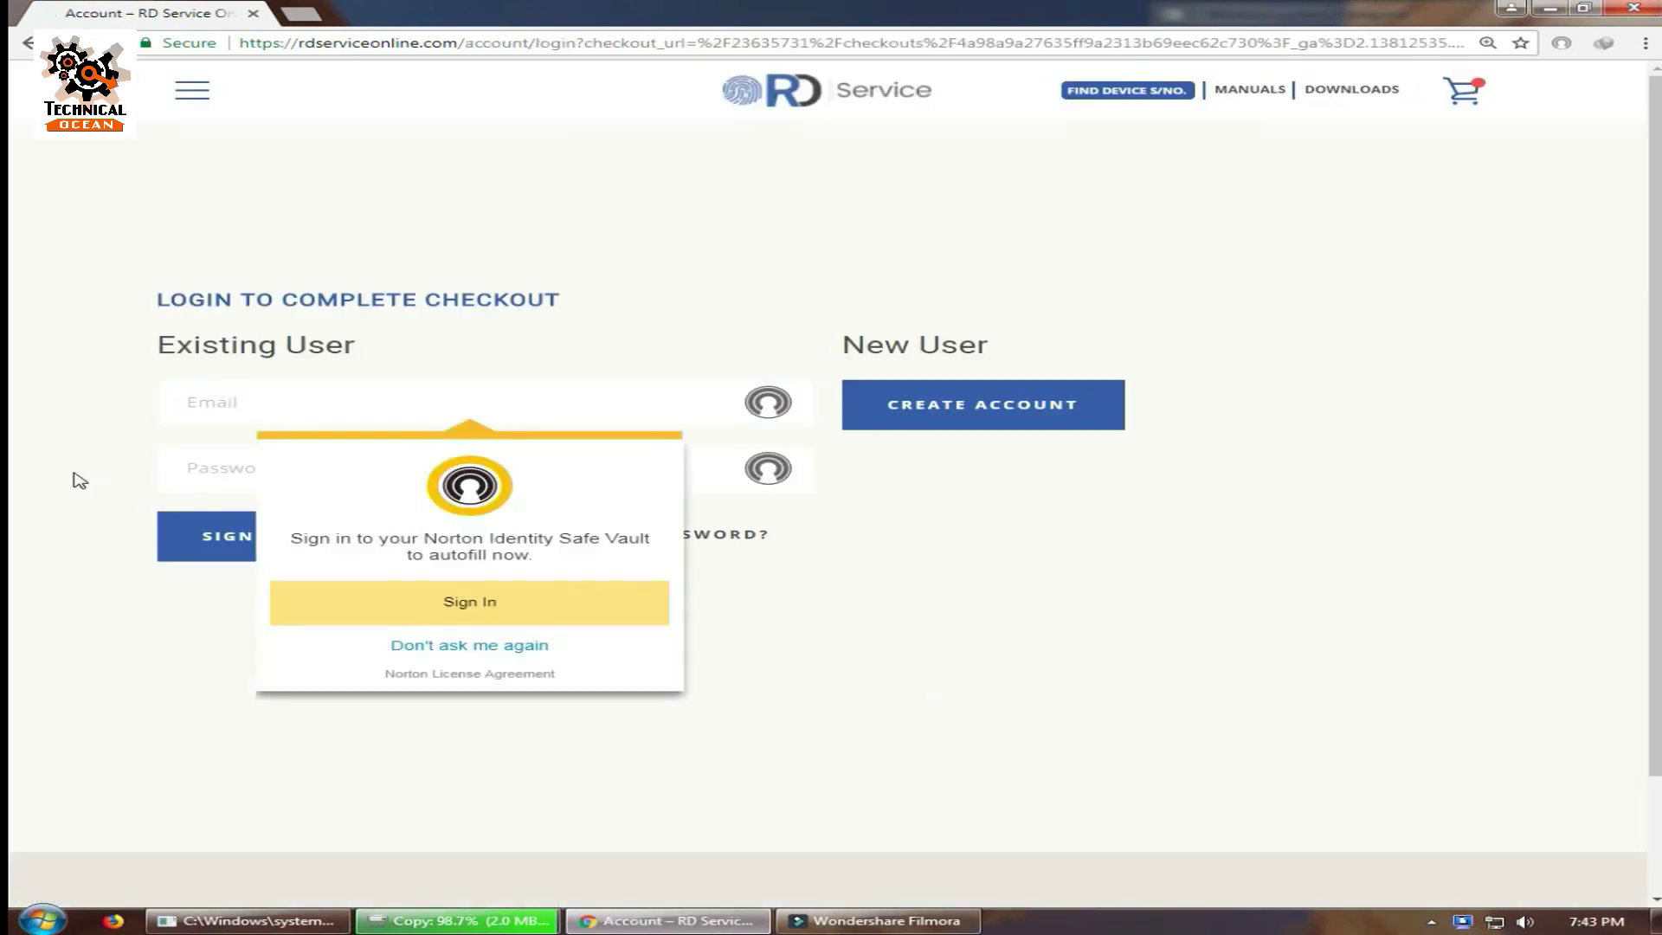
# Dismiss the Norton popup and log in as an existing user with the account e-mail and password.
pyautogui.click(72, 473)
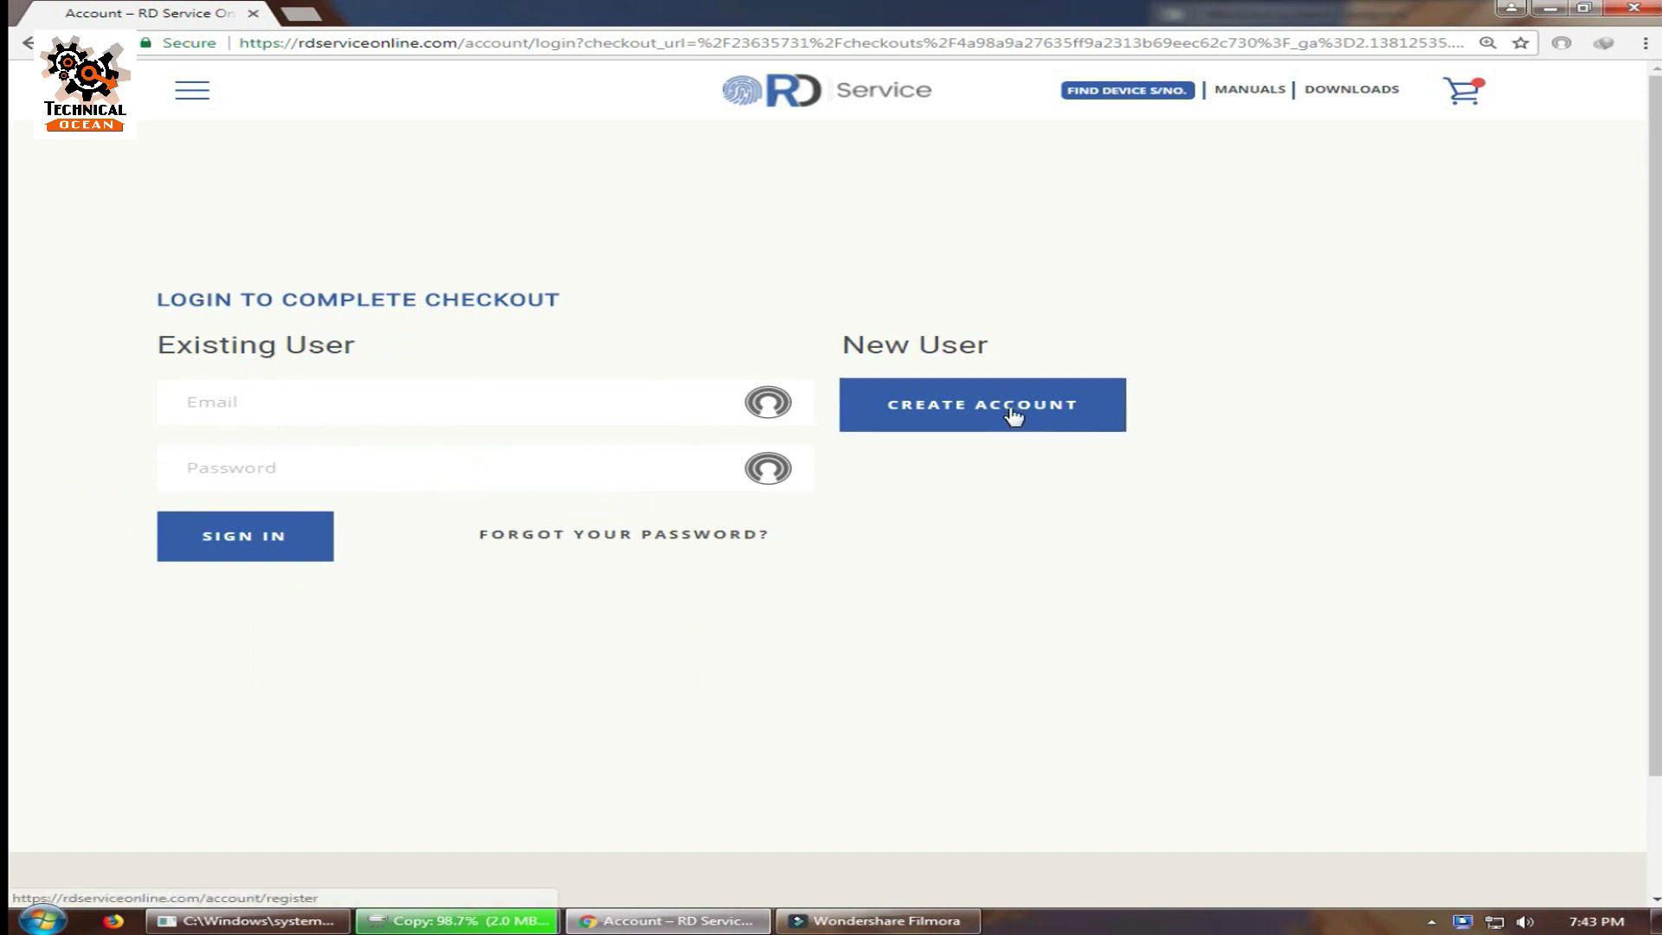
pyautogui.click(351, 399)
pyautogui.write('technical')
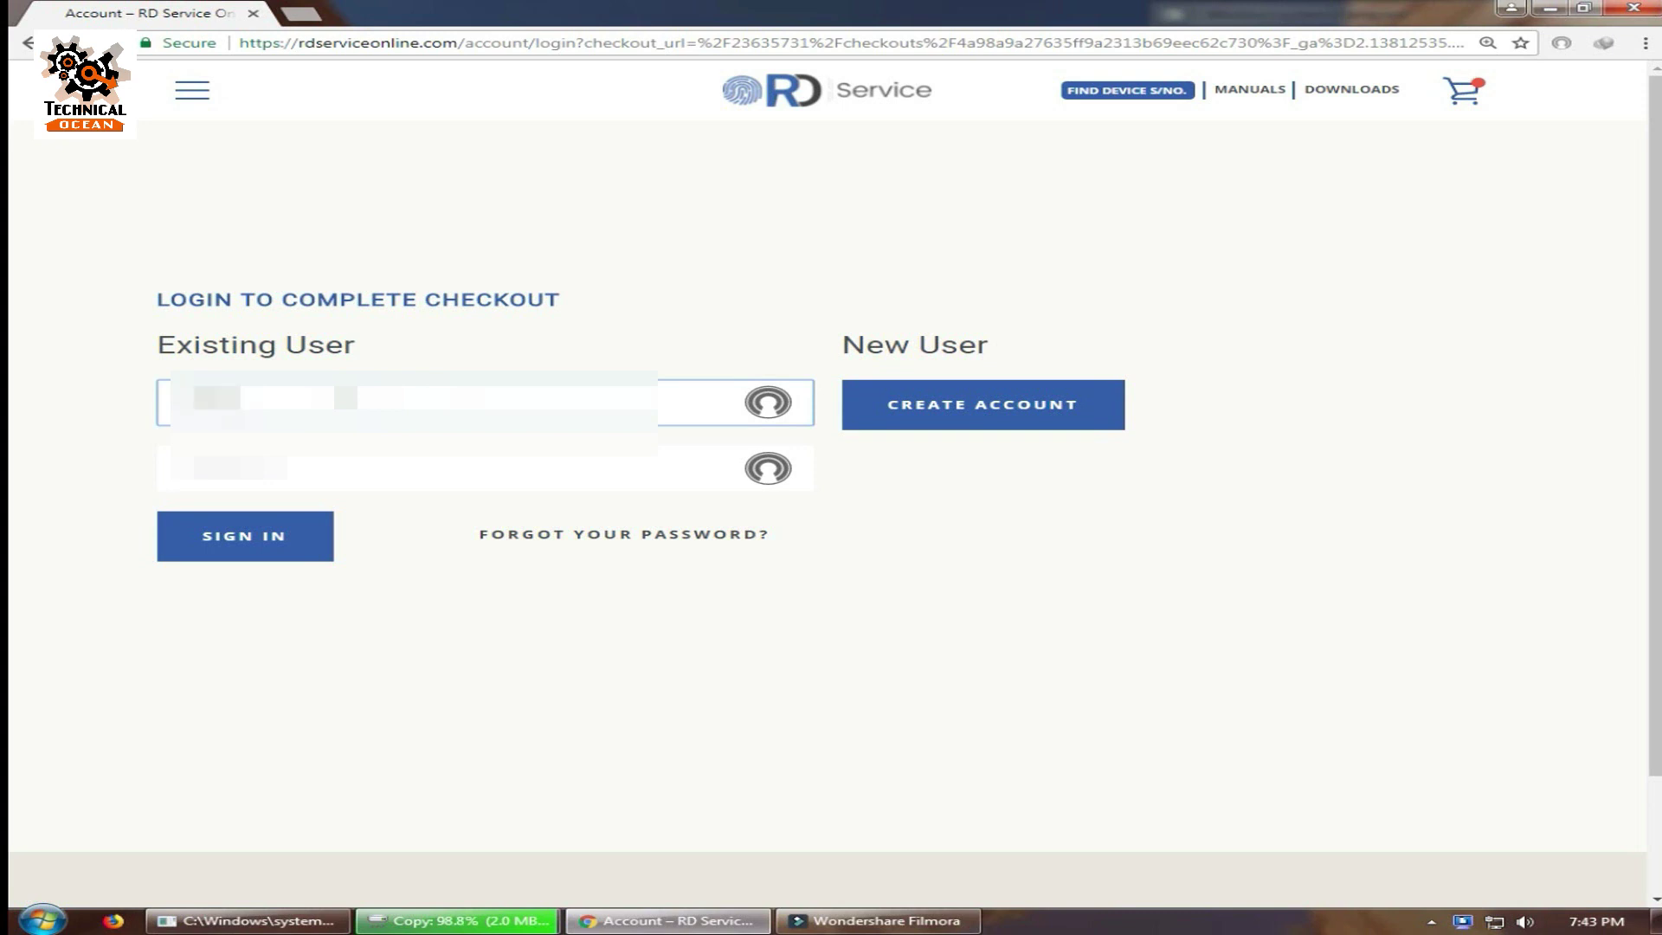
pyautogui.press('BackSpace')
pyautogui.press('BackSpace')
pyautogui.press('BackSpace')
pyautogui.press('BackSpace')
pyautogui.press('BackSpace')
pyautogui.press('BackSpace')
pyautogui.press('BackSpace')
pyautogui.press('BackSpace')
pyautogui.press('BackSpace')
pyautogui.write('technical')
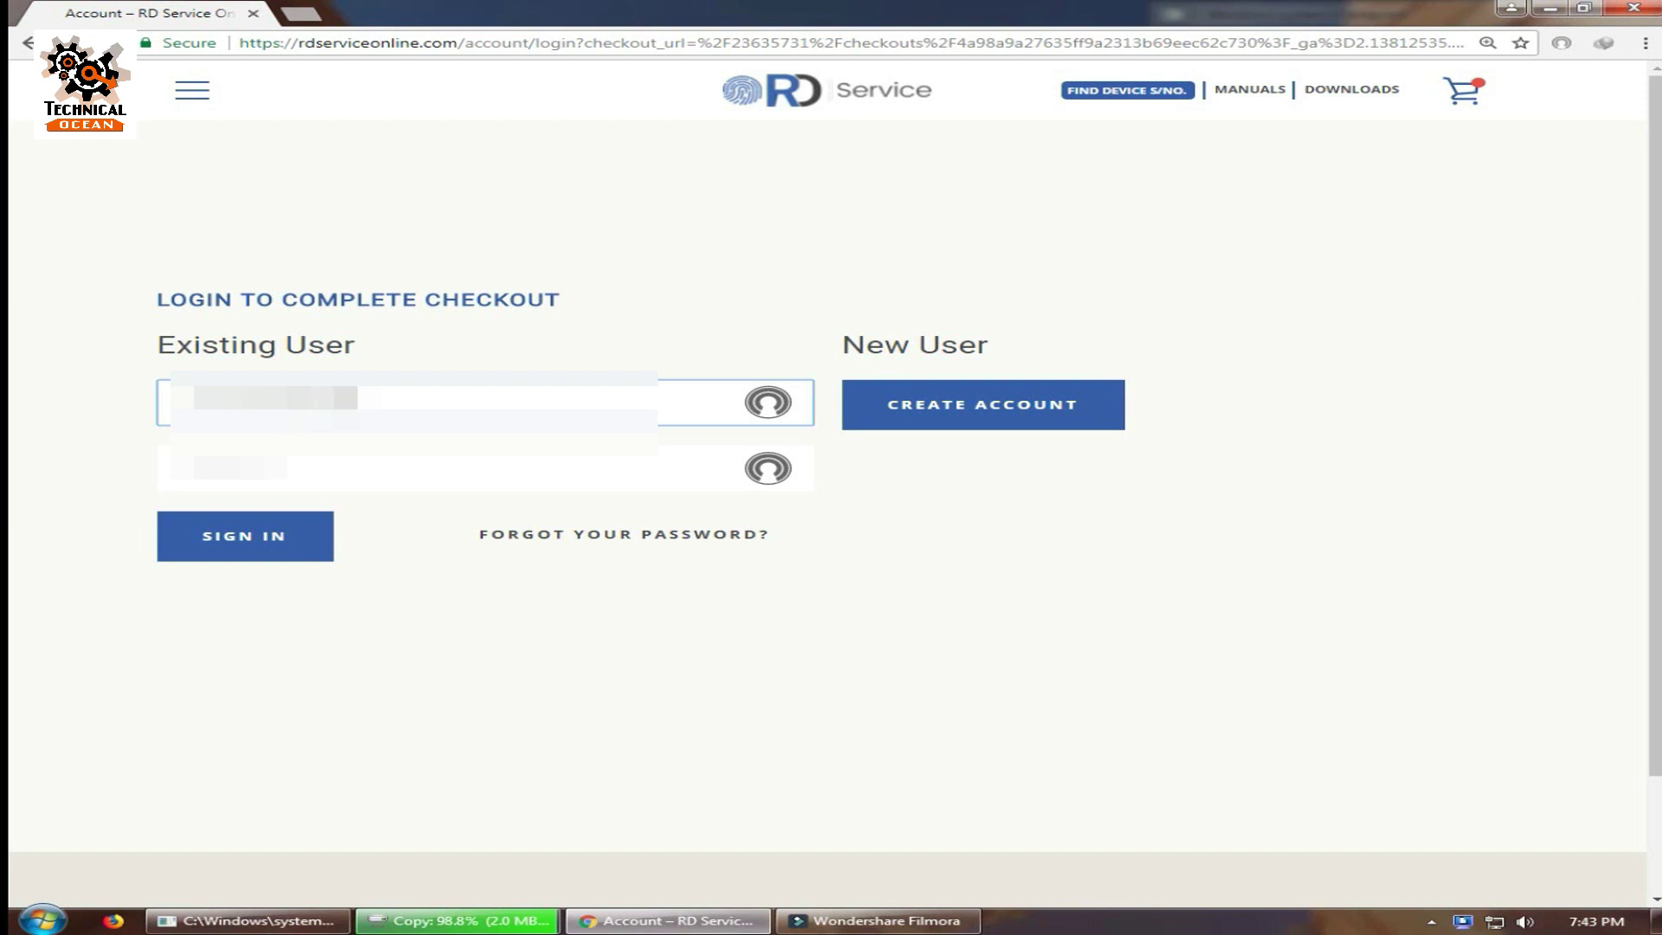
pyautogui.write('ocean')
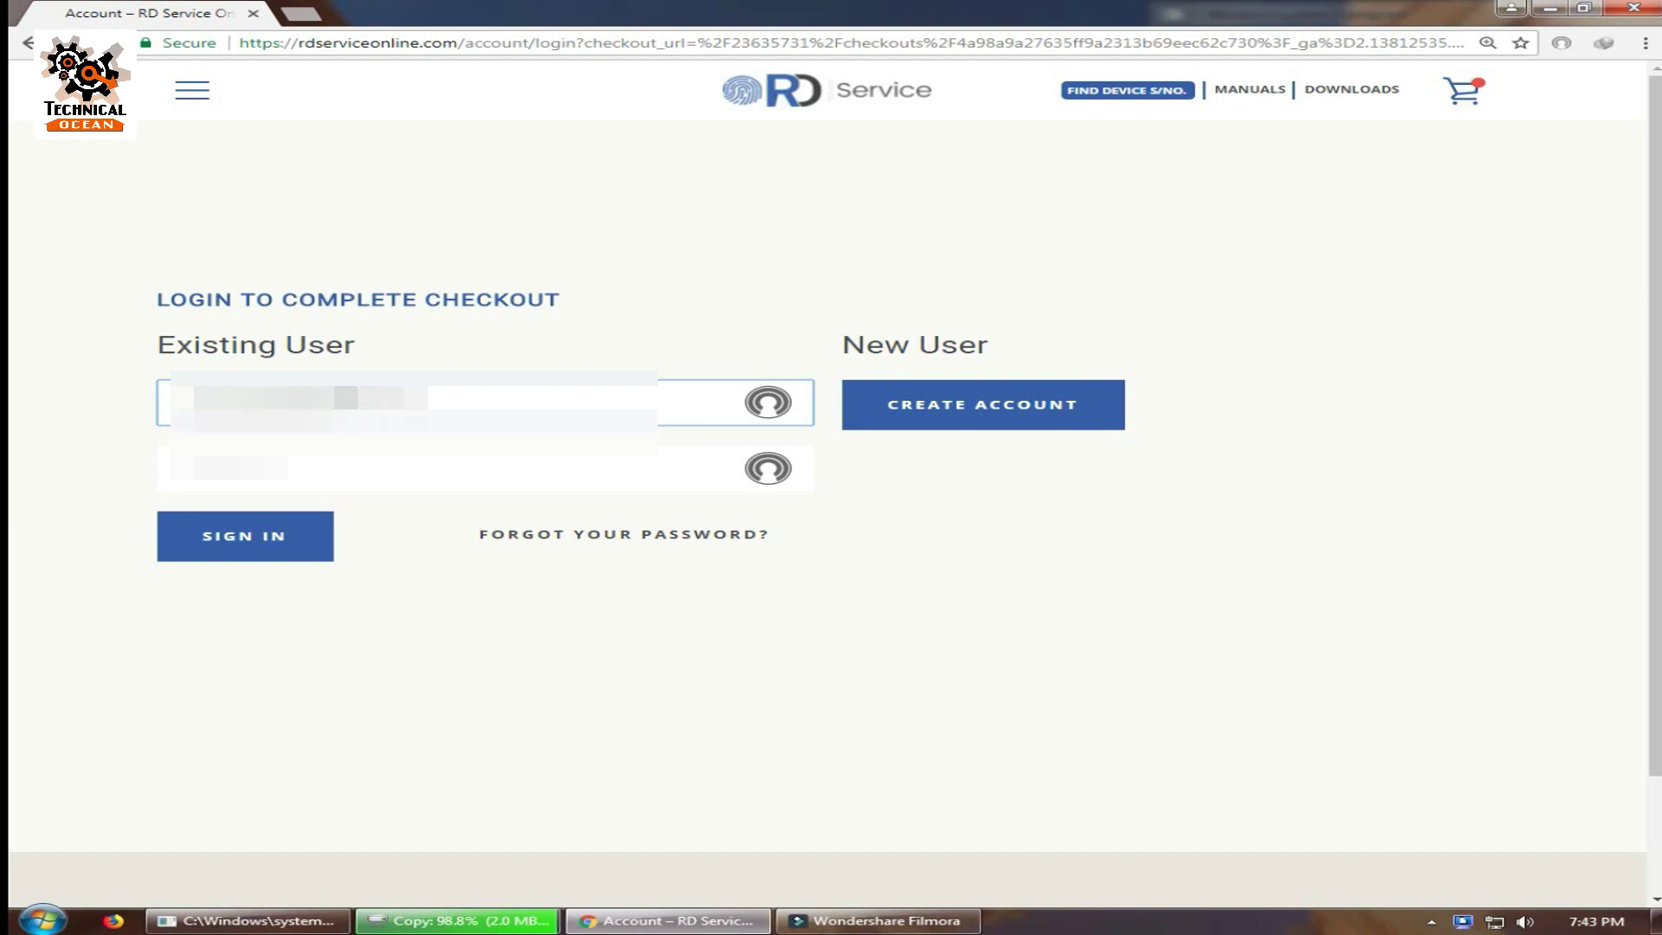
pyautogui.press('Tab')
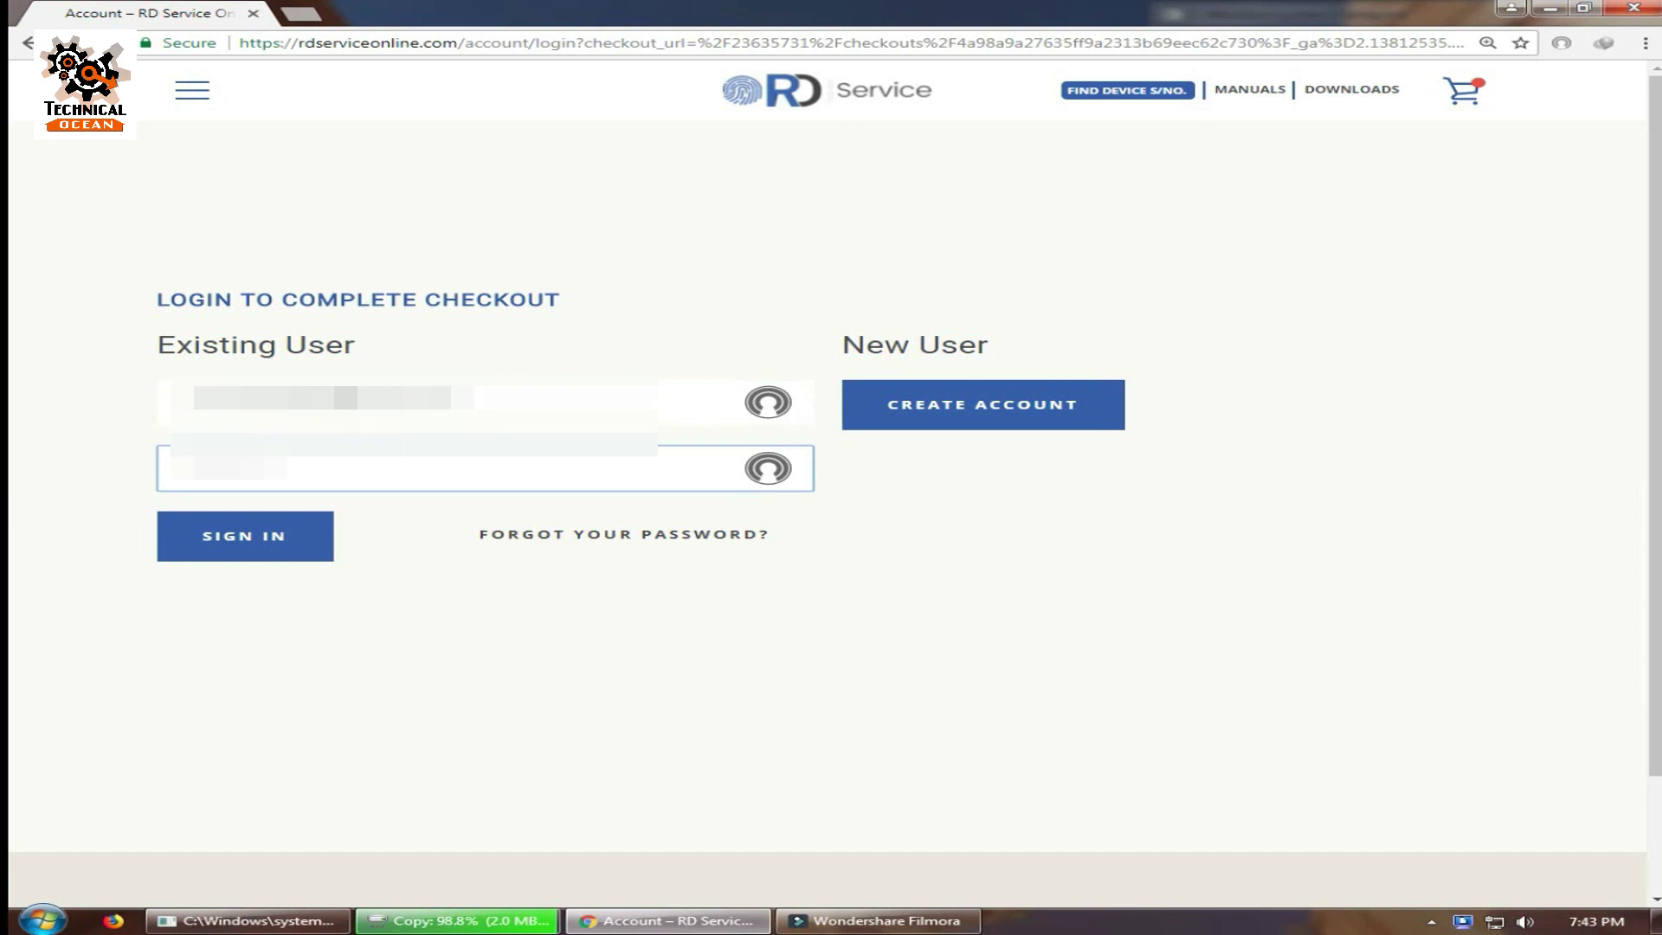
pyautogui.press('BackSpace')
pyautogui.press('BackSpace')
pyautogui.press('BackSpace')
pyautogui.press('BackSpace')
pyautogui.press('BackSpace')
pyautogui.press('BackSpace')
pyautogui.press('BackSpace')
pyautogui.press('BackSpace')
pyautogui.press('Return')
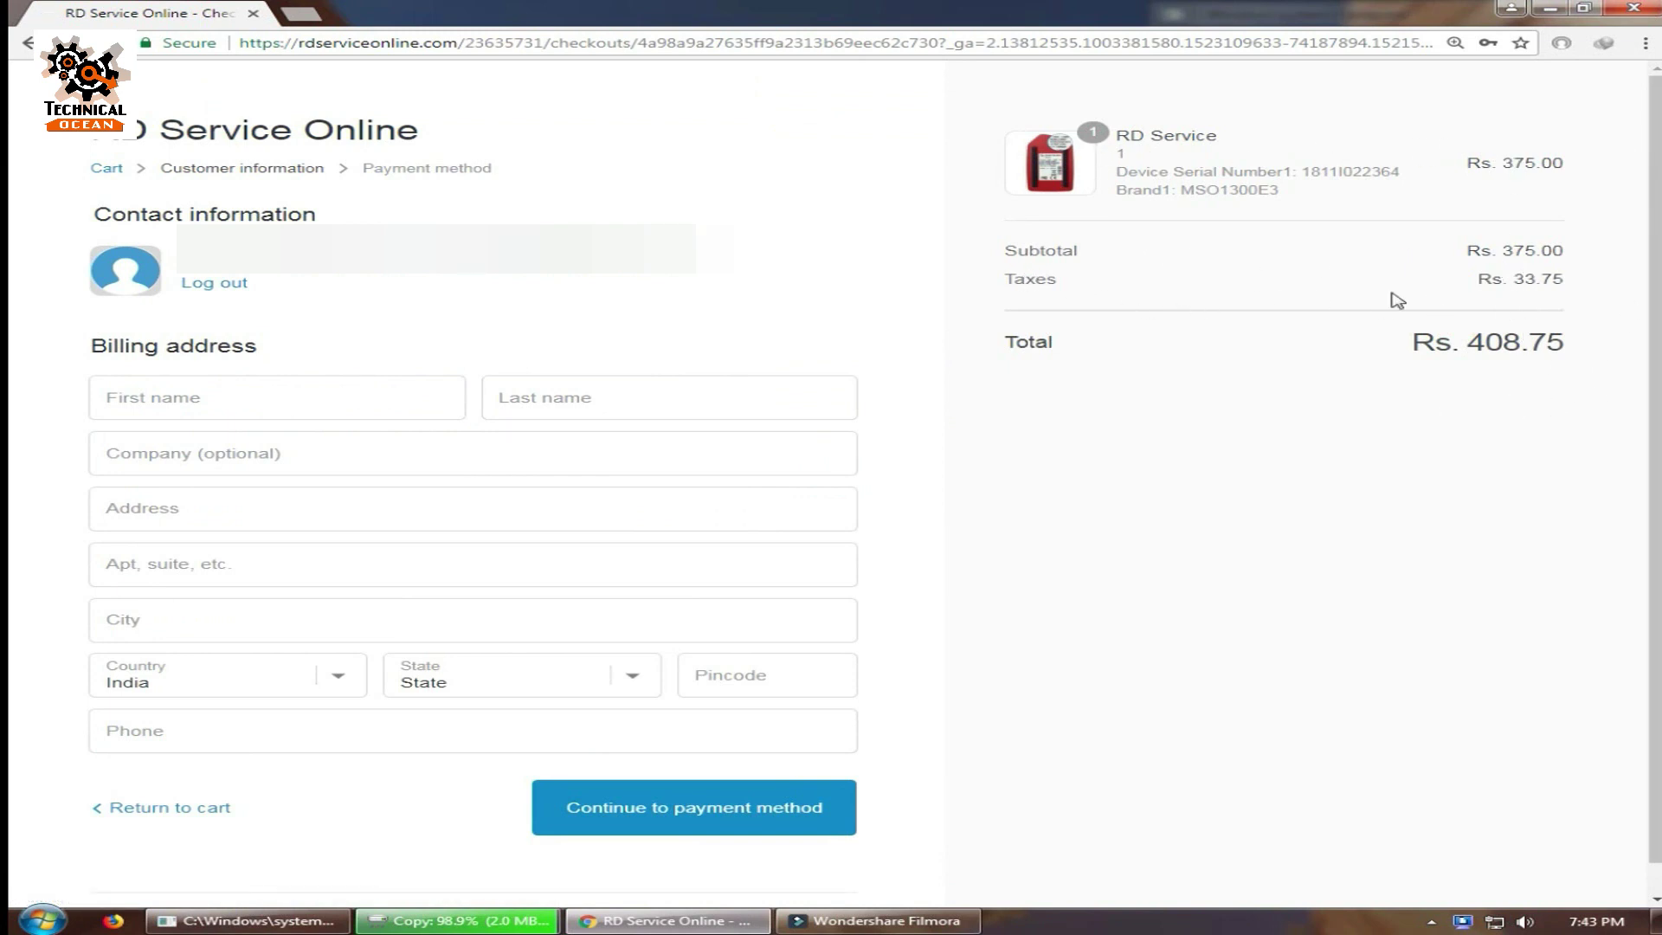
# Fill in the billing first name, last name, street address, apartment and following address field.
pyautogui.click(213, 399)
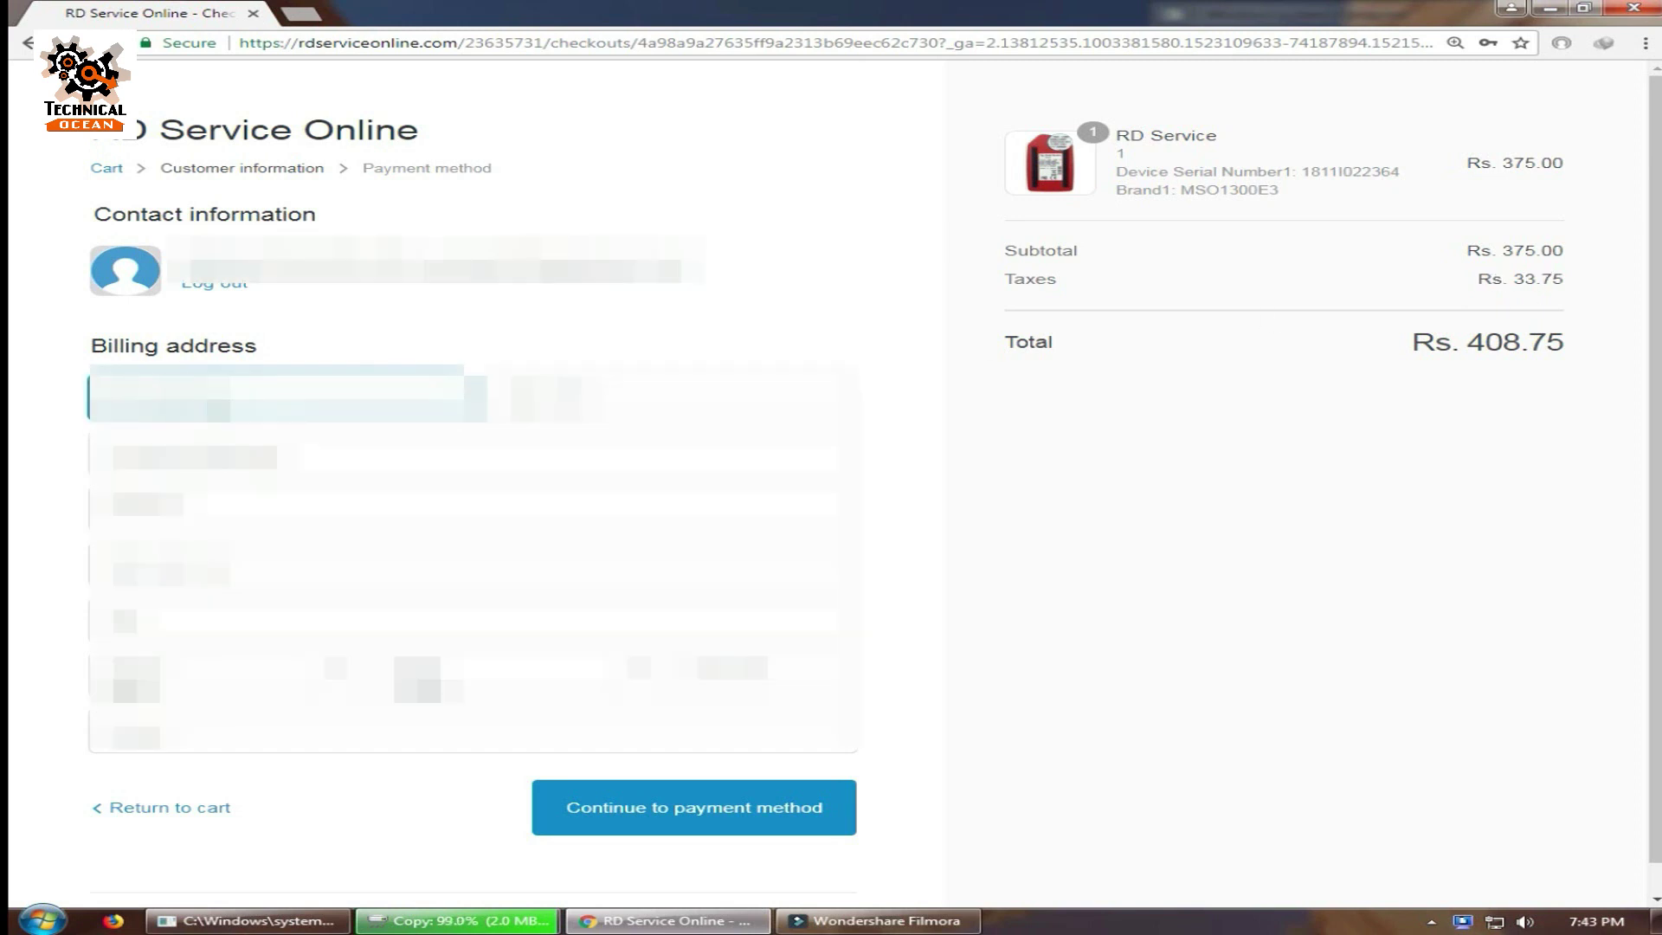
pyautogui.write('[blurred]')
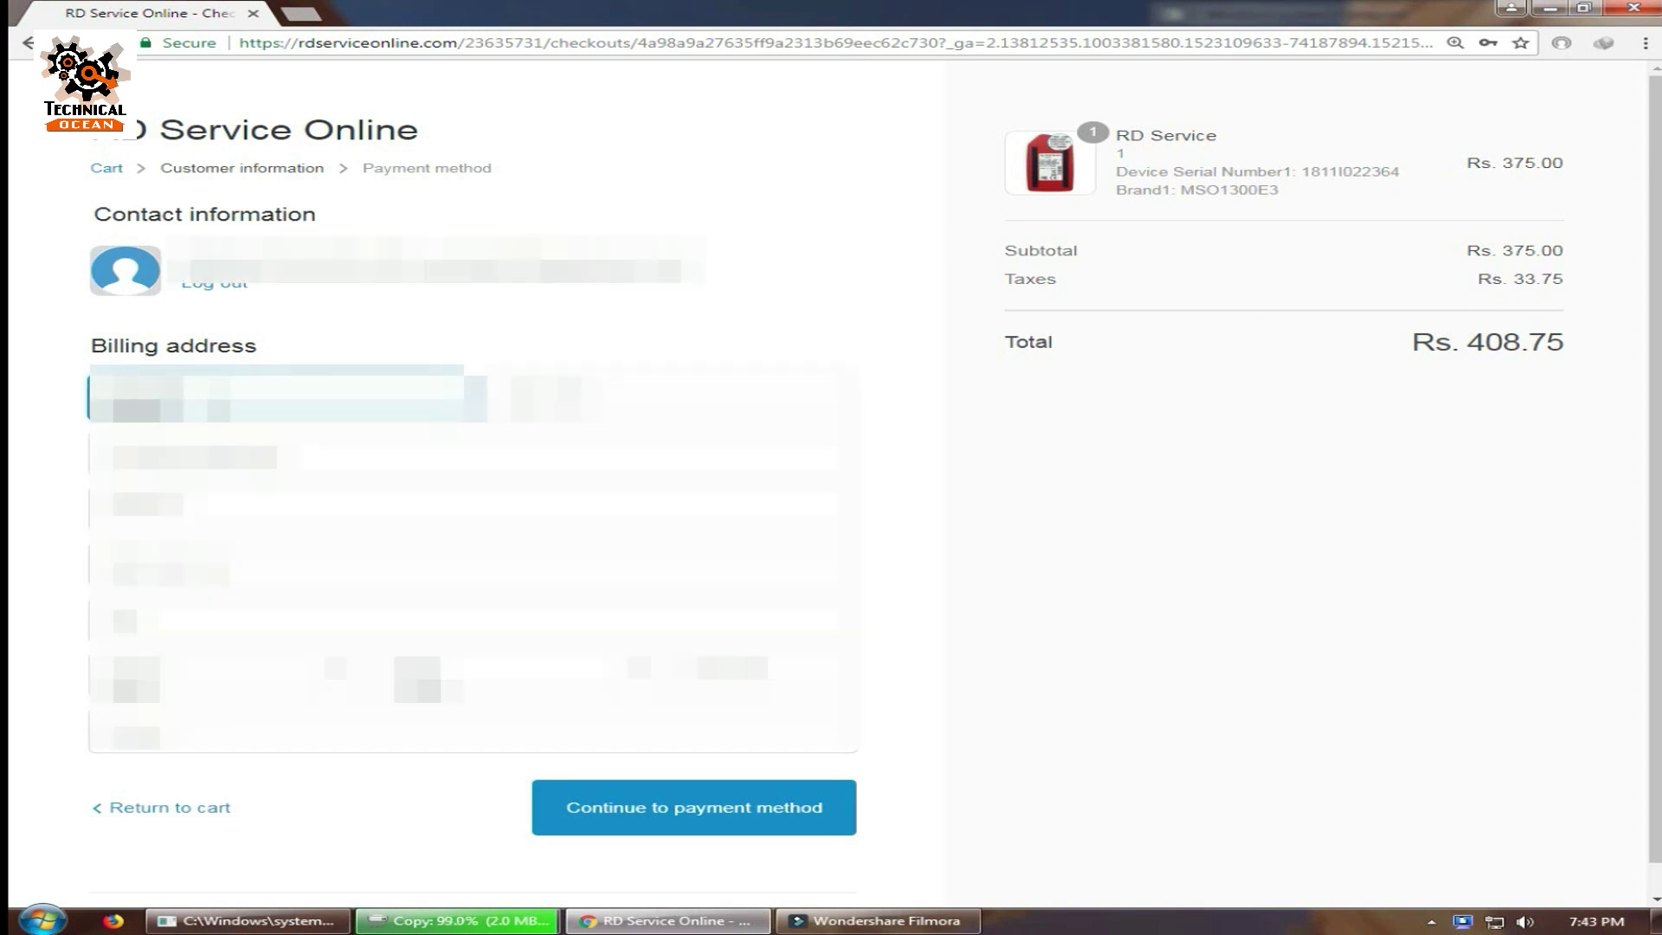
pyautogui.write('[blurred]')
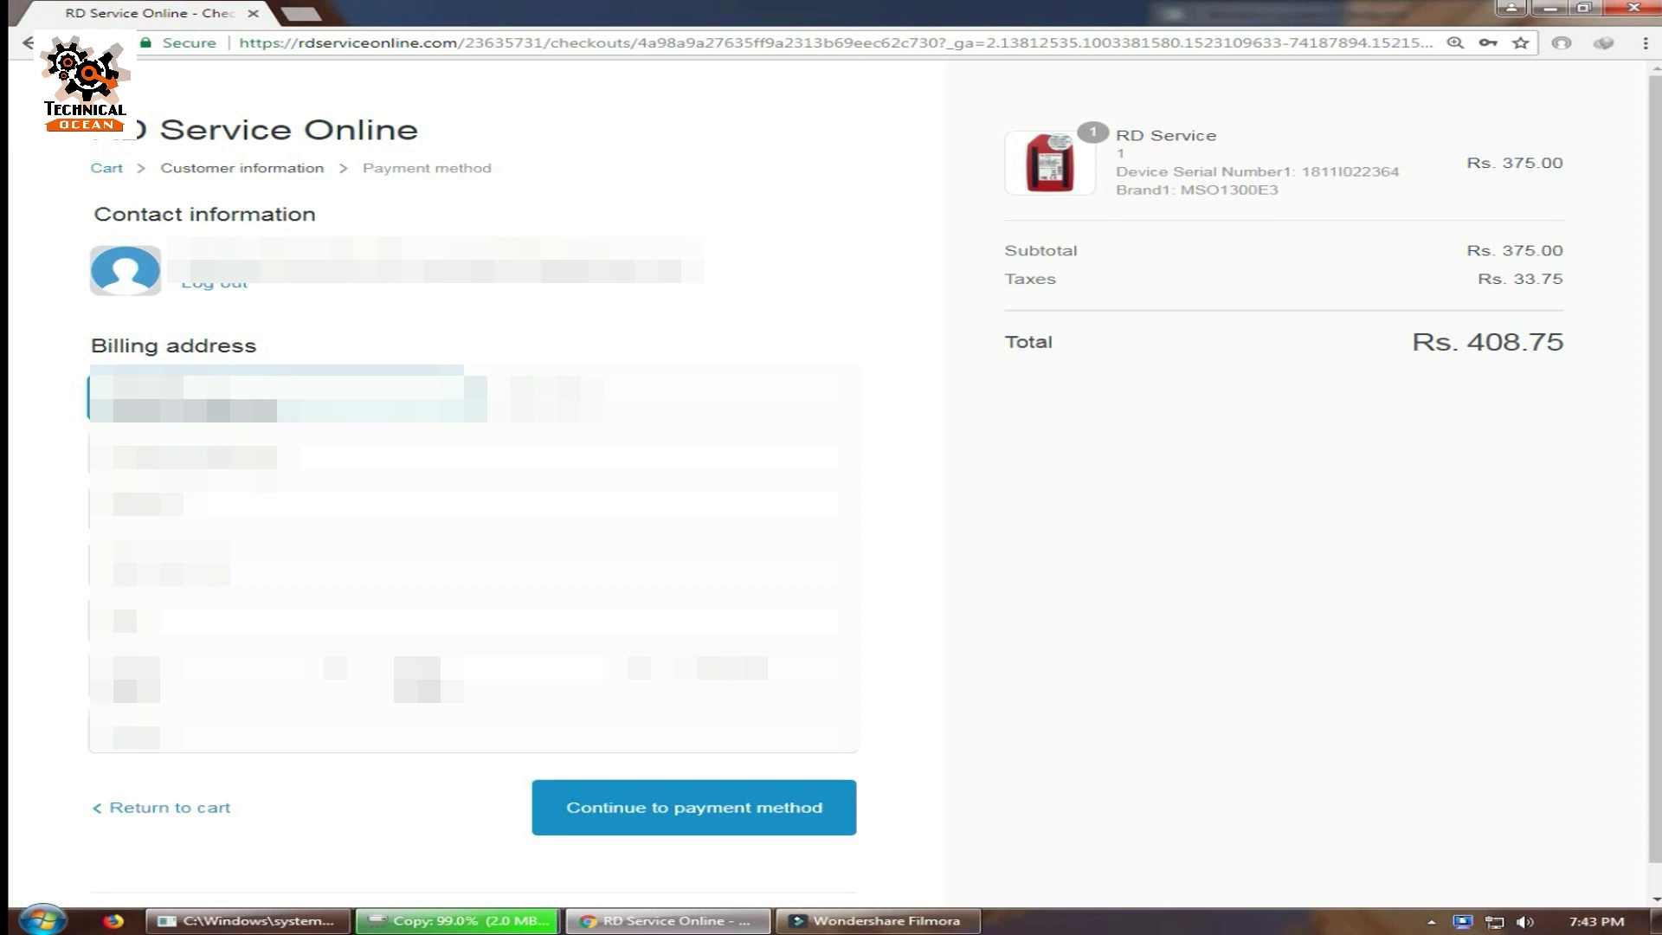
pyautogui.click(662, 394)
pyautogui.write('[blurred]')
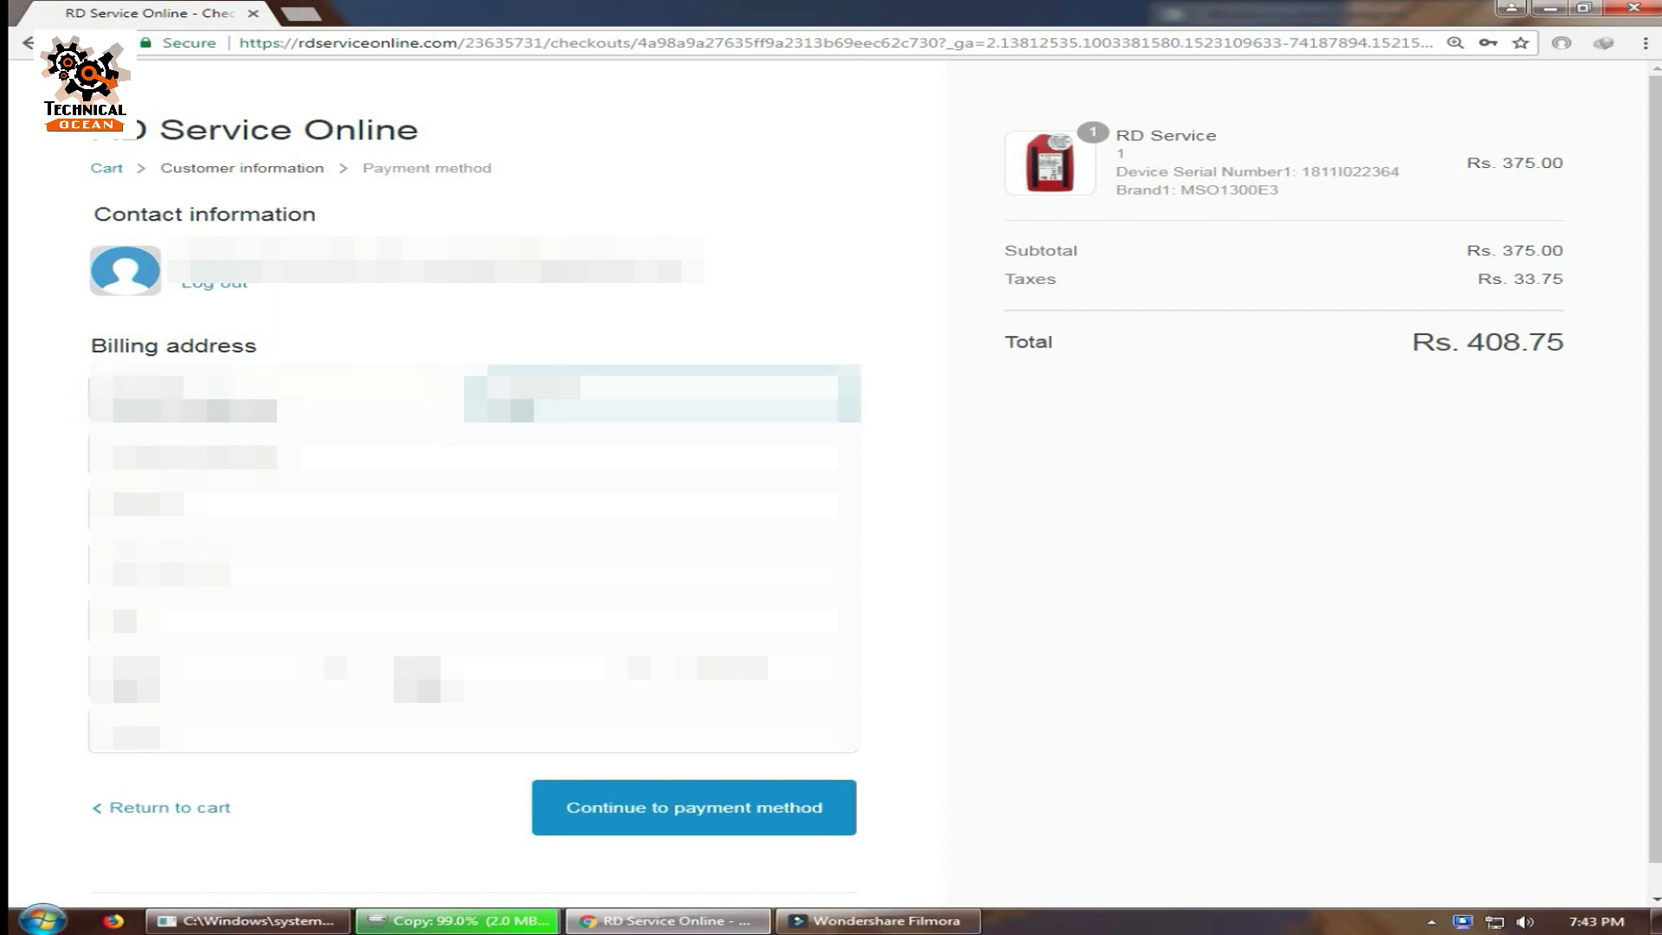
pyautogui.click(476, 457)
pyautogui.click(476, 503)
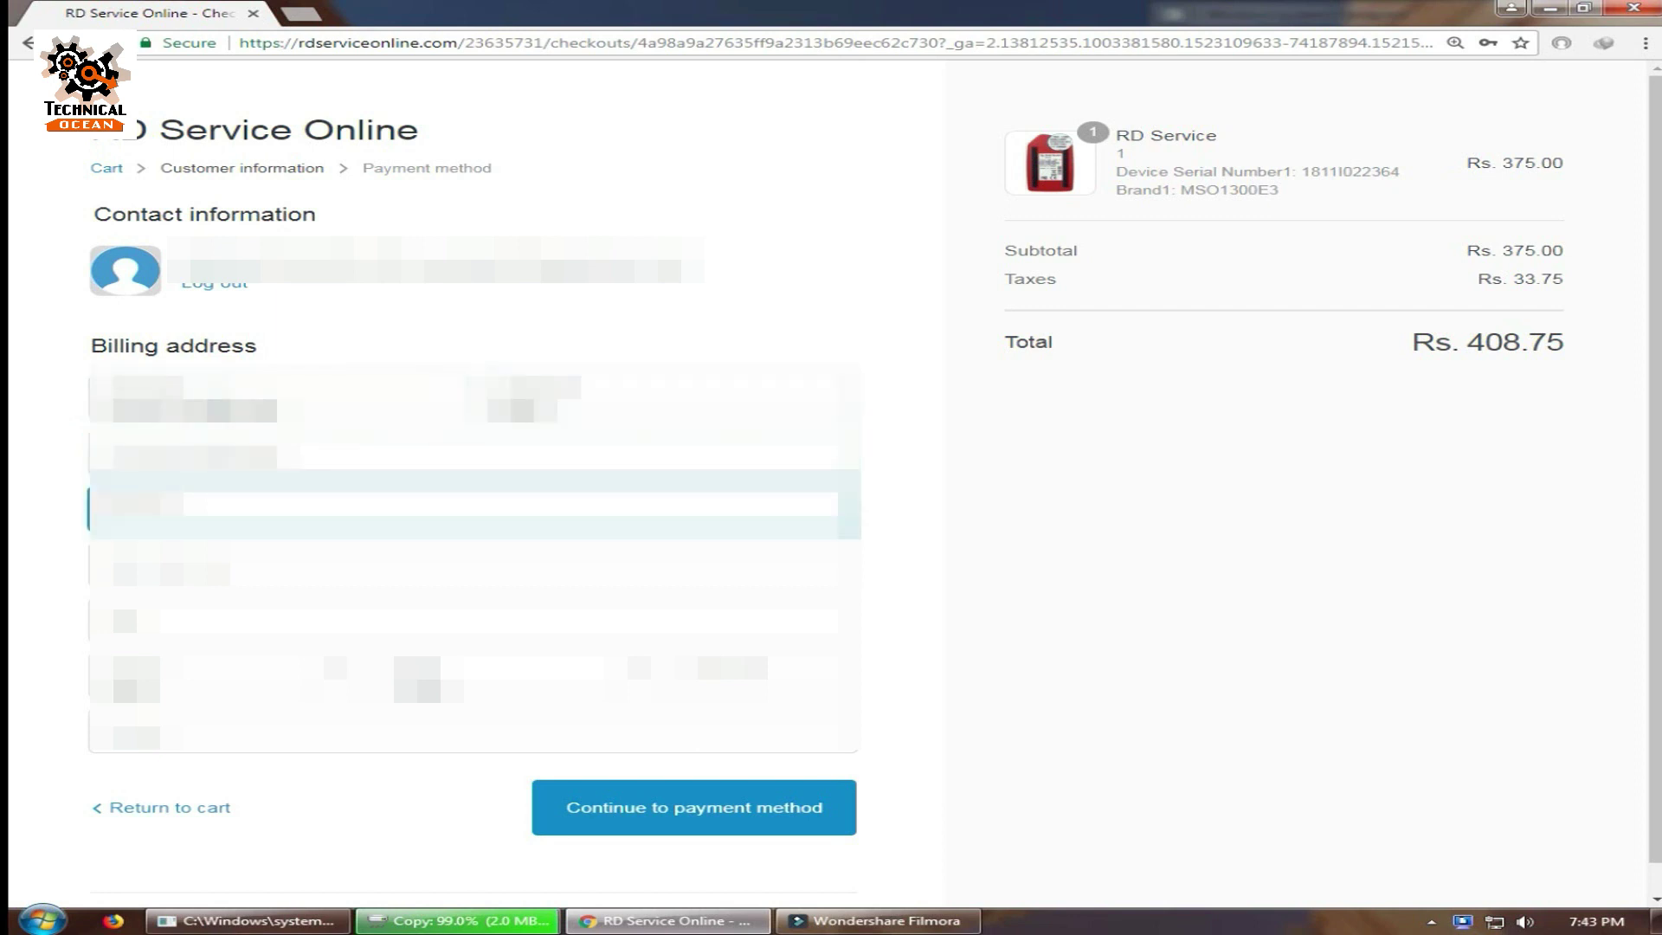
pyautogui.write('[blurred][blurred]')
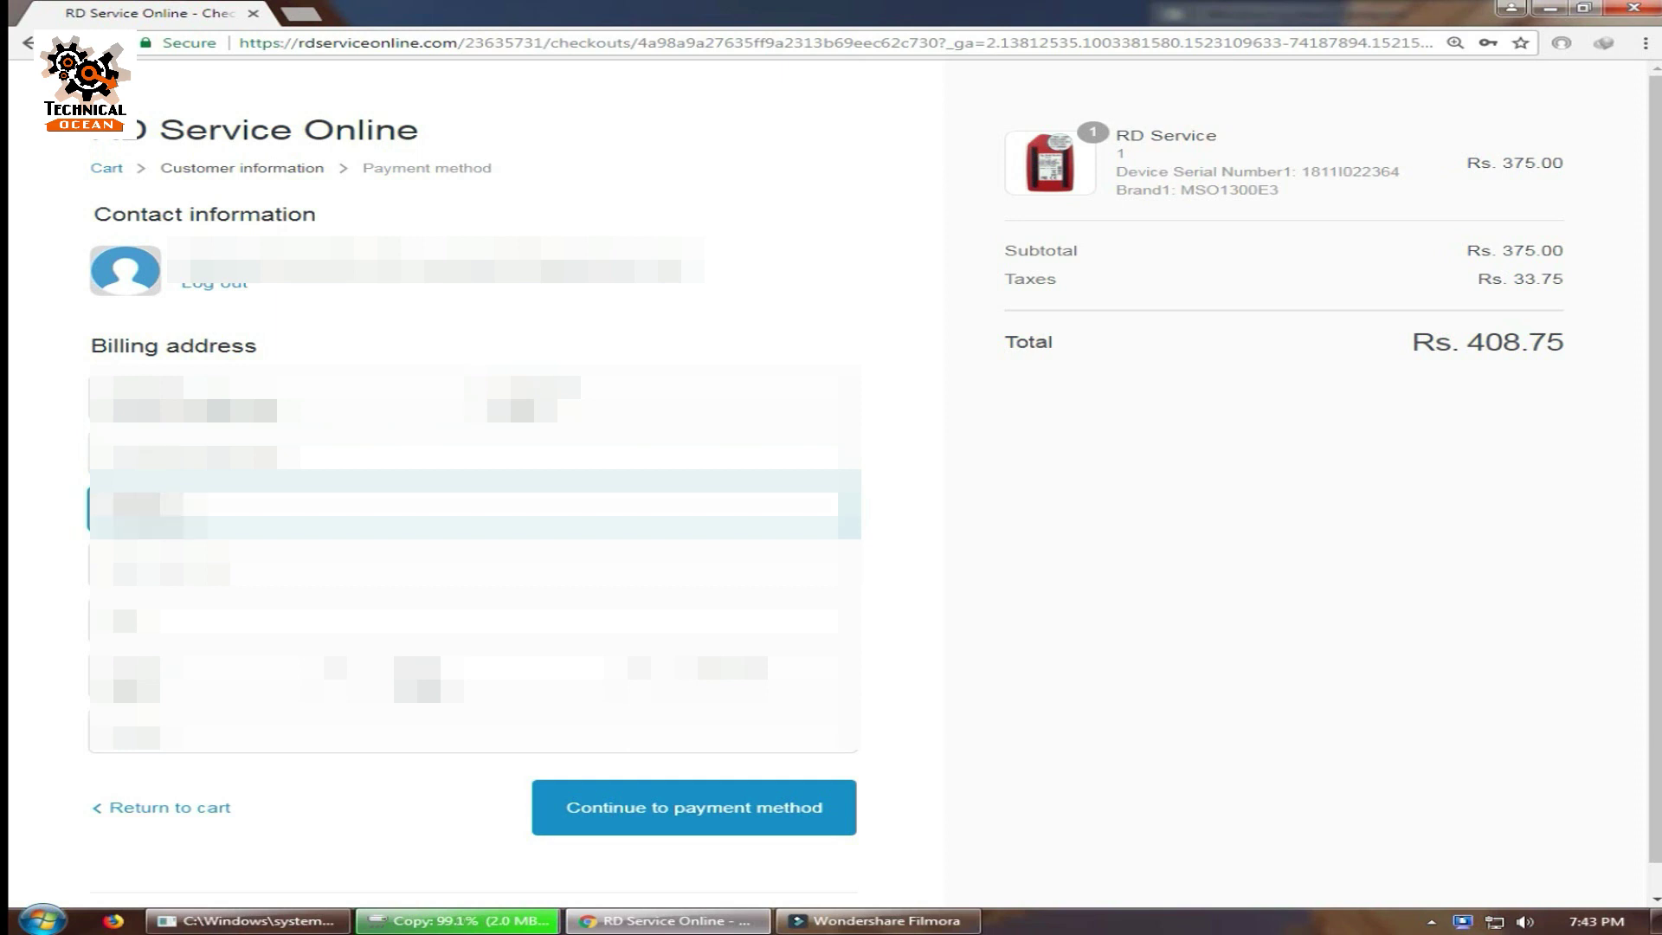
pyautogui.write('[blurred]')
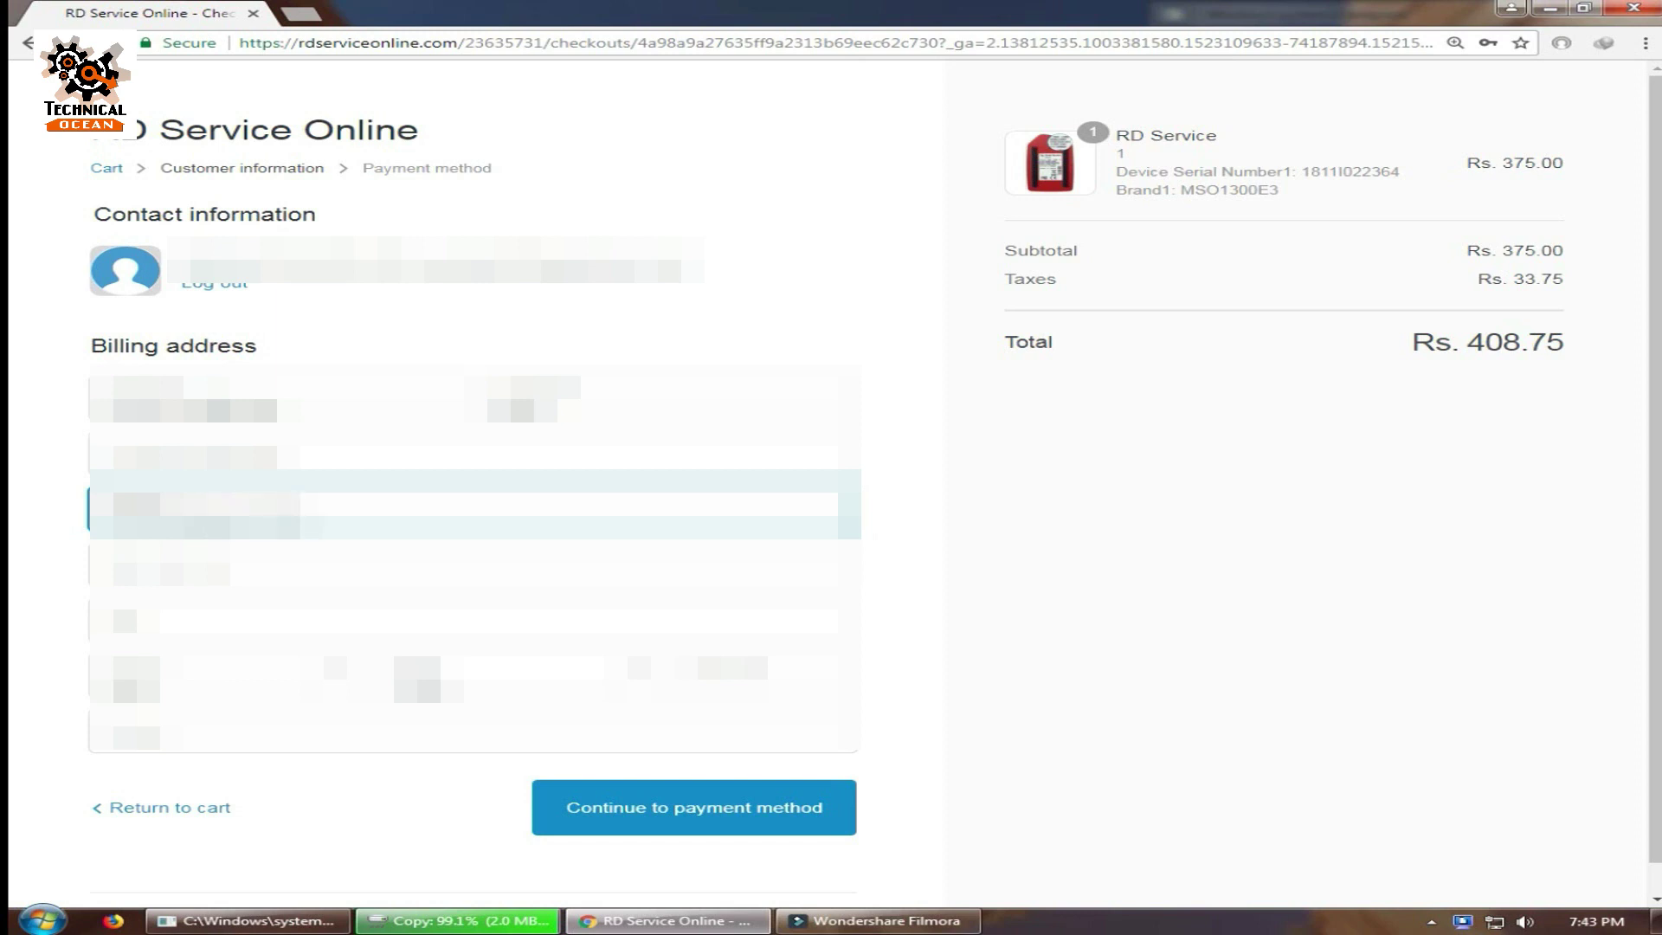
pyautogui.write('[blurred][blurred]')
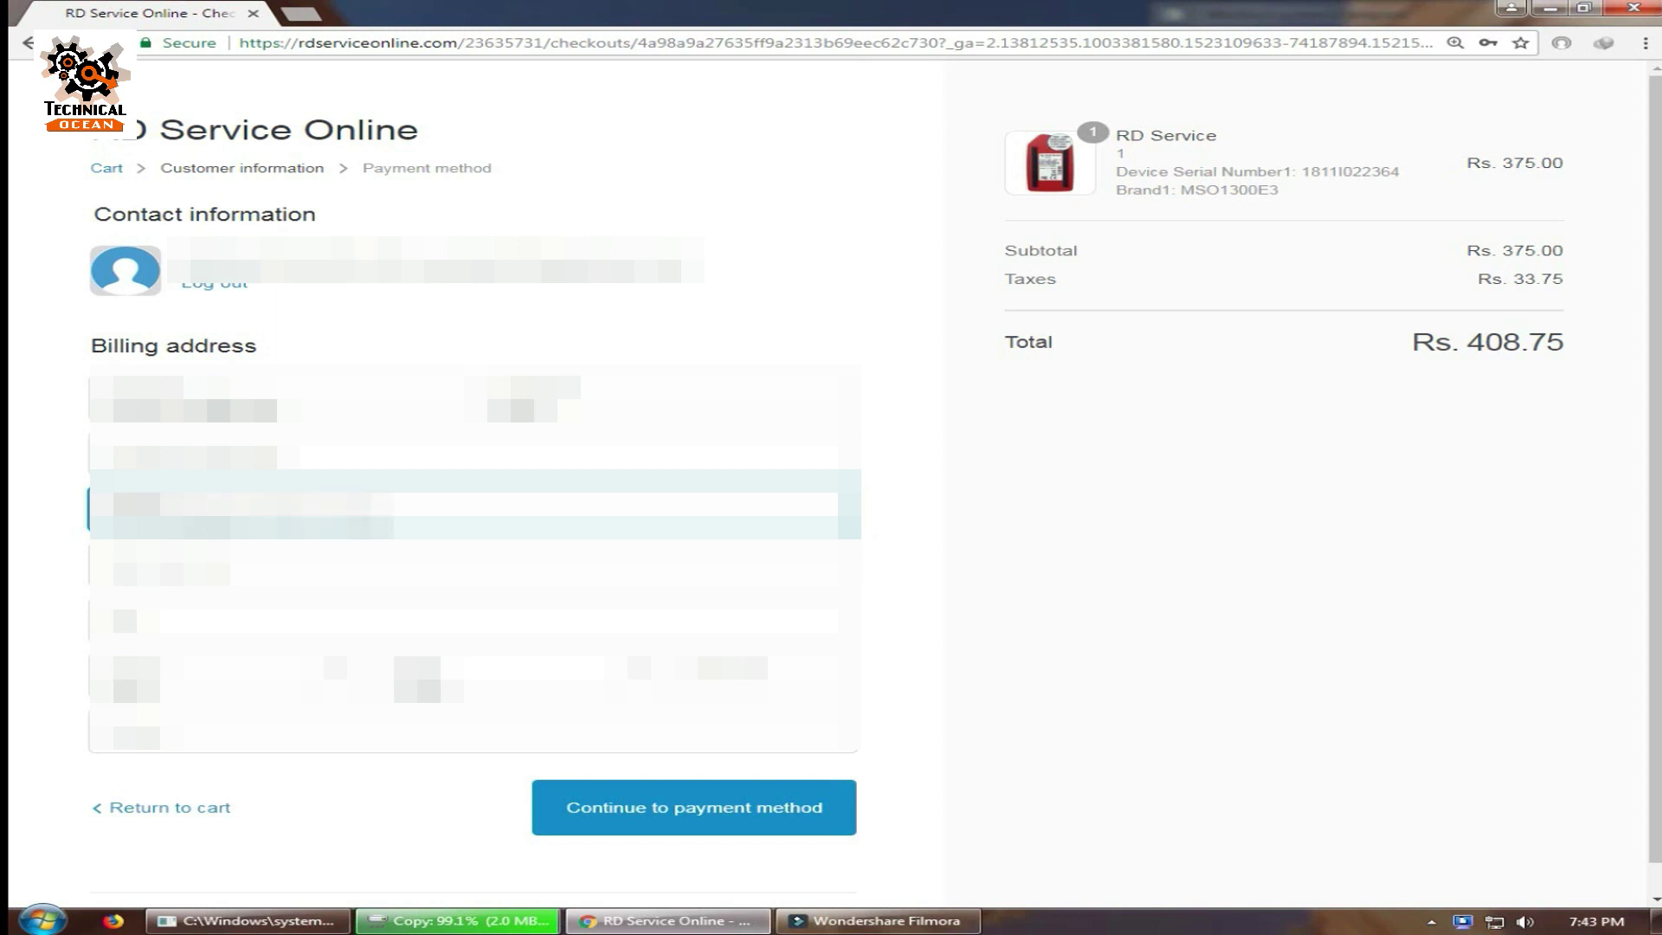
pyautogui.press('Tab')
pyautogui.write('[blurred]')
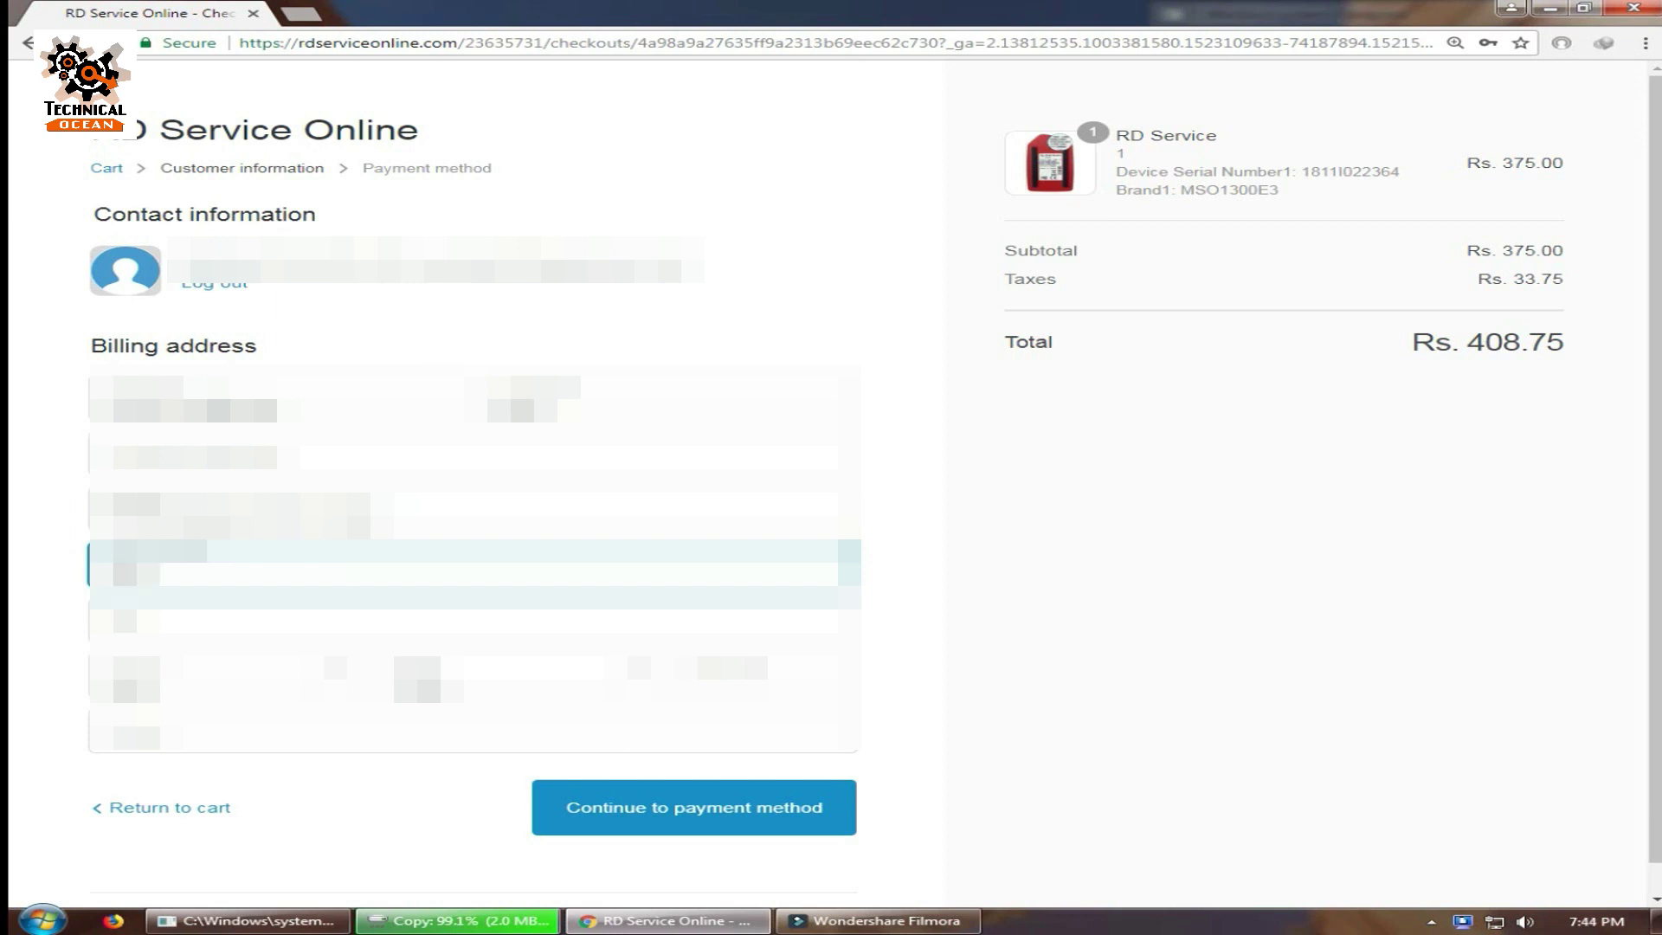
pyautogui.write('[blurred]')
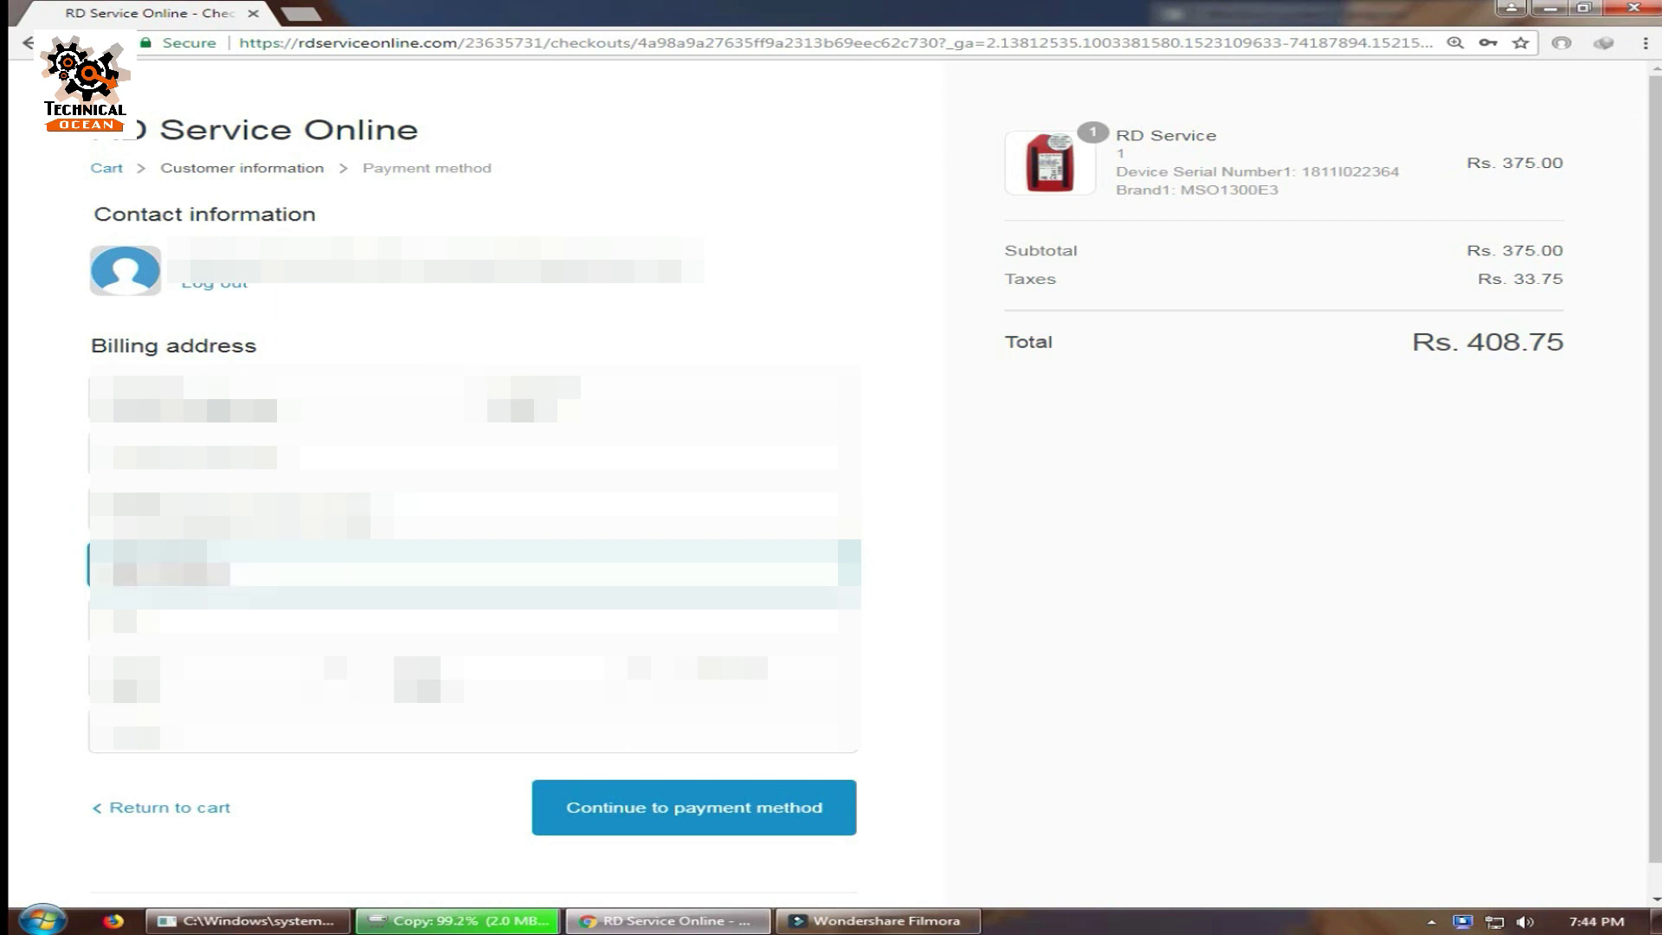
pyautogui.write('[blurred]')
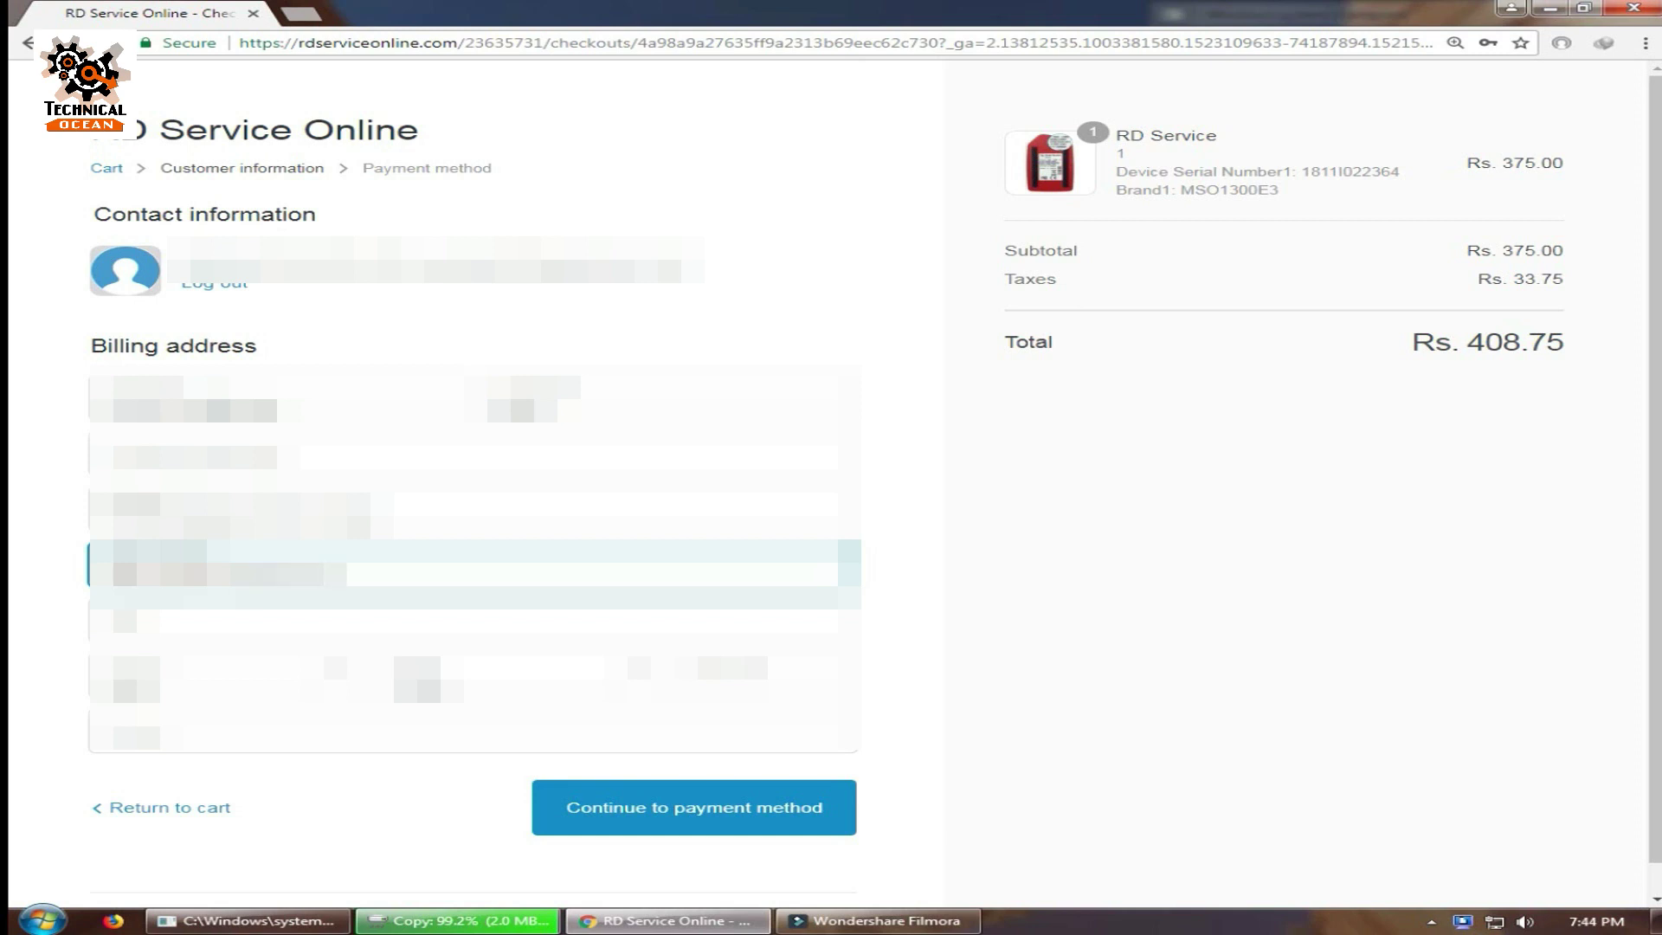
pyautogui.press('Tab')
pyautogui.write('[blurred][blurred]')
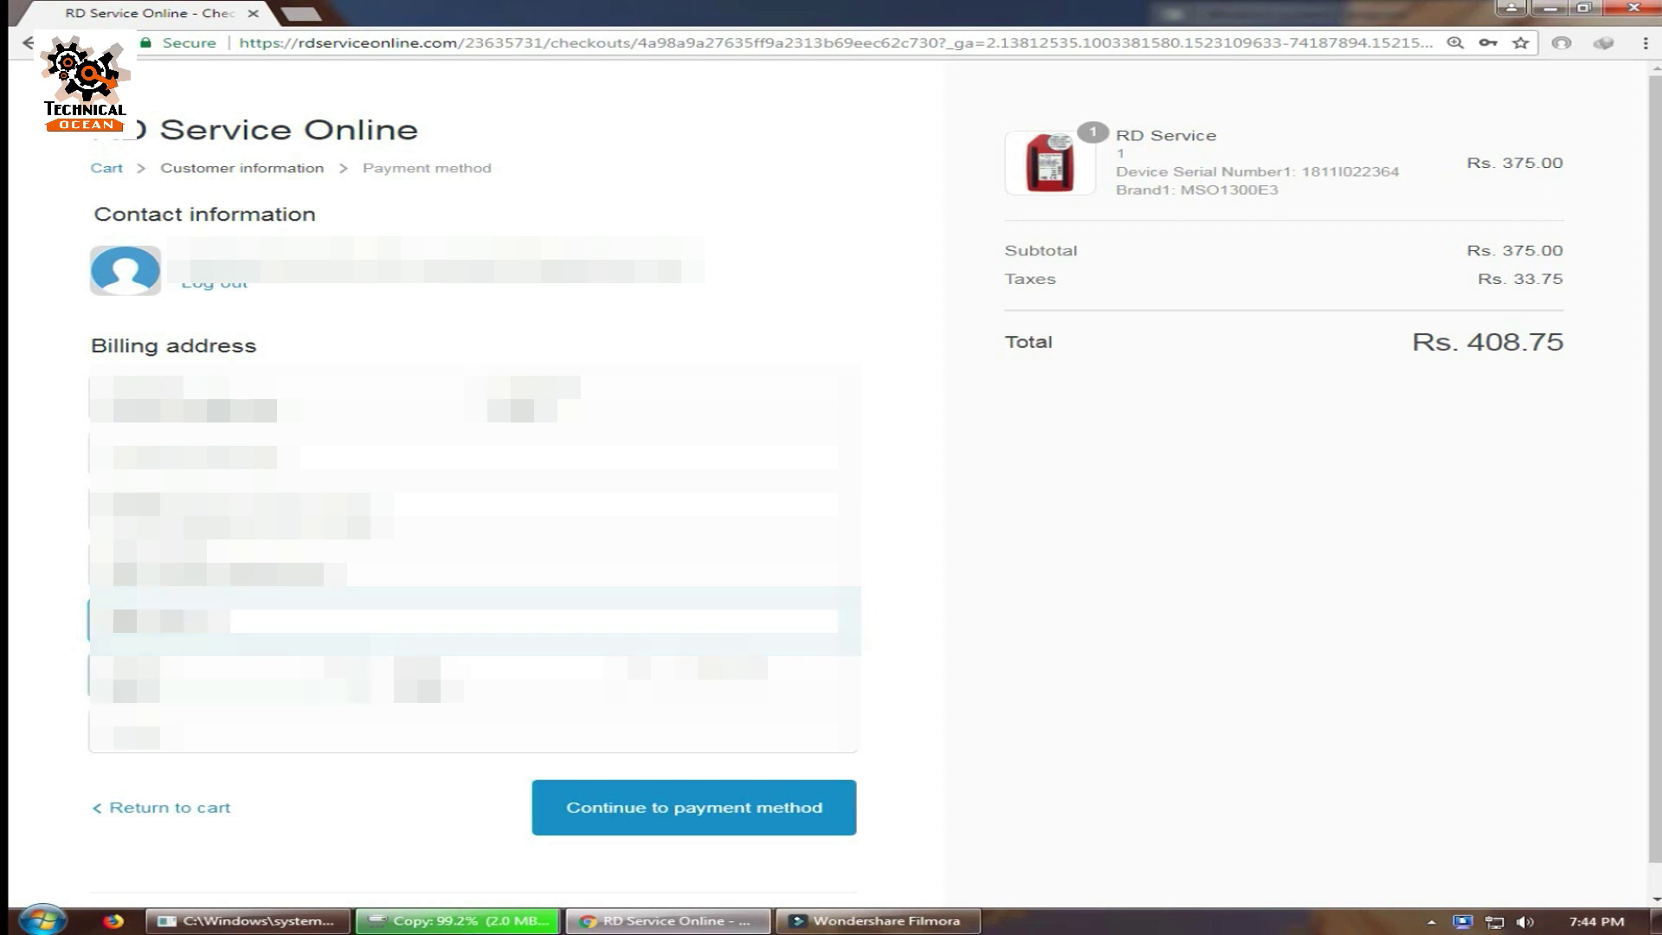
# Choose the billing state from the dropdown and enter the phone number.
pyautogui.press('Tab')
pyautogui.press('Tab')
pyautogui.hotkey('alt', 'Down')
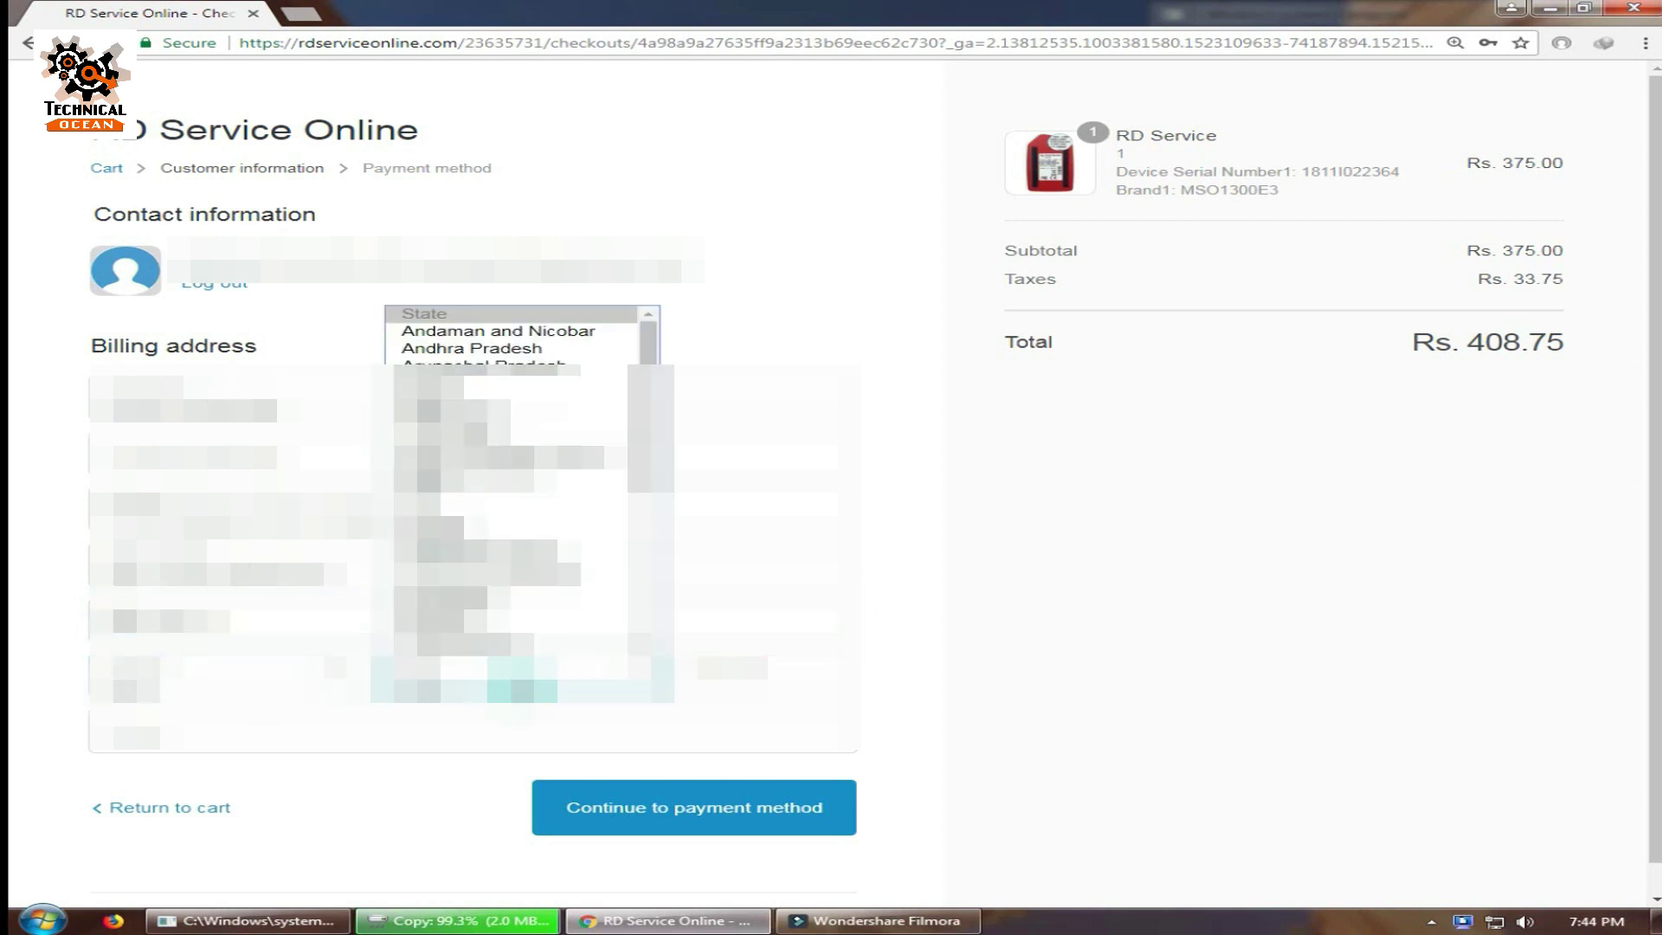
pyautogui.press('Up')
pyautogui.press('Return')
pyautogui.press('Tab')
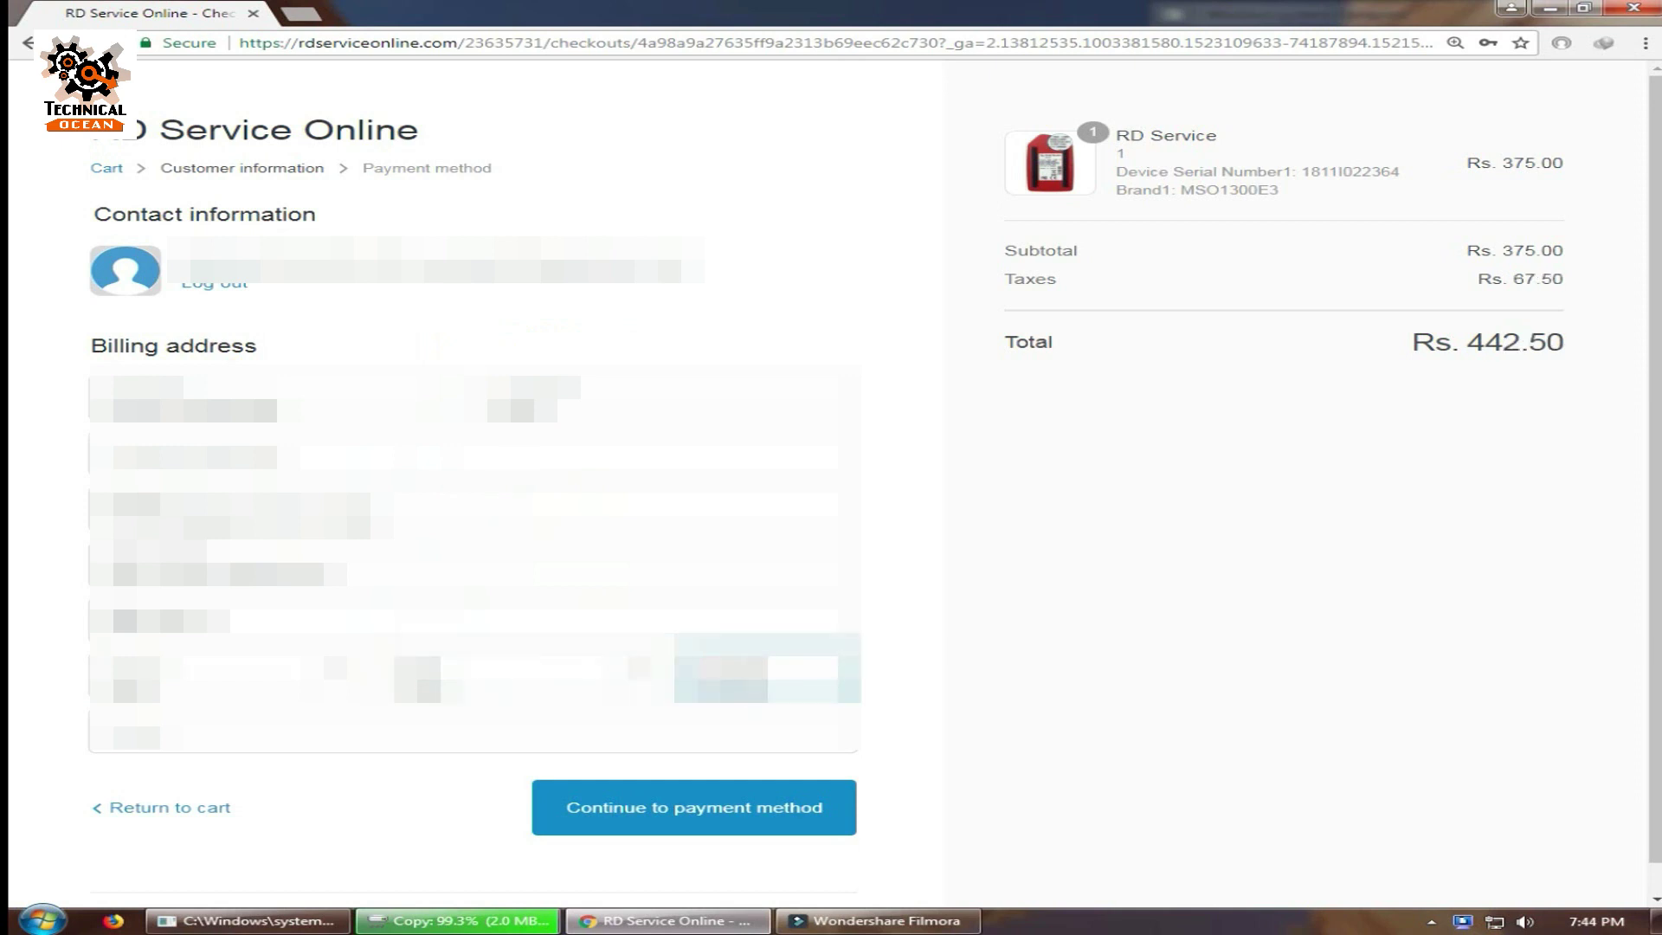
pyautogui.press('Tab')
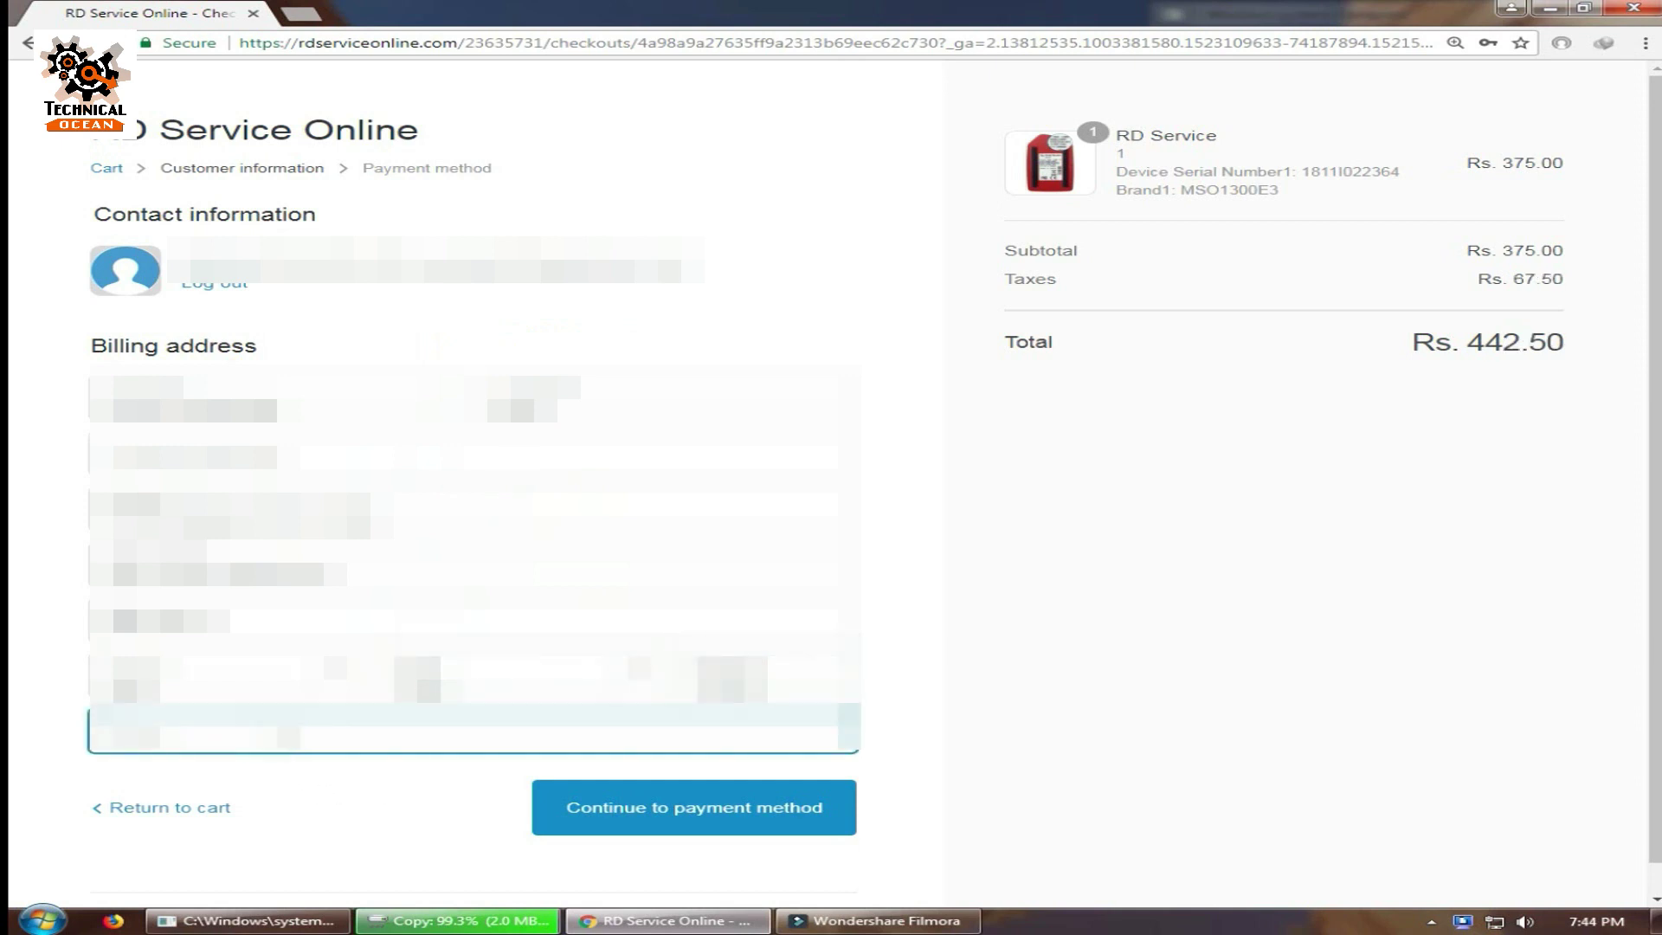
pyautogui.write('98765432')
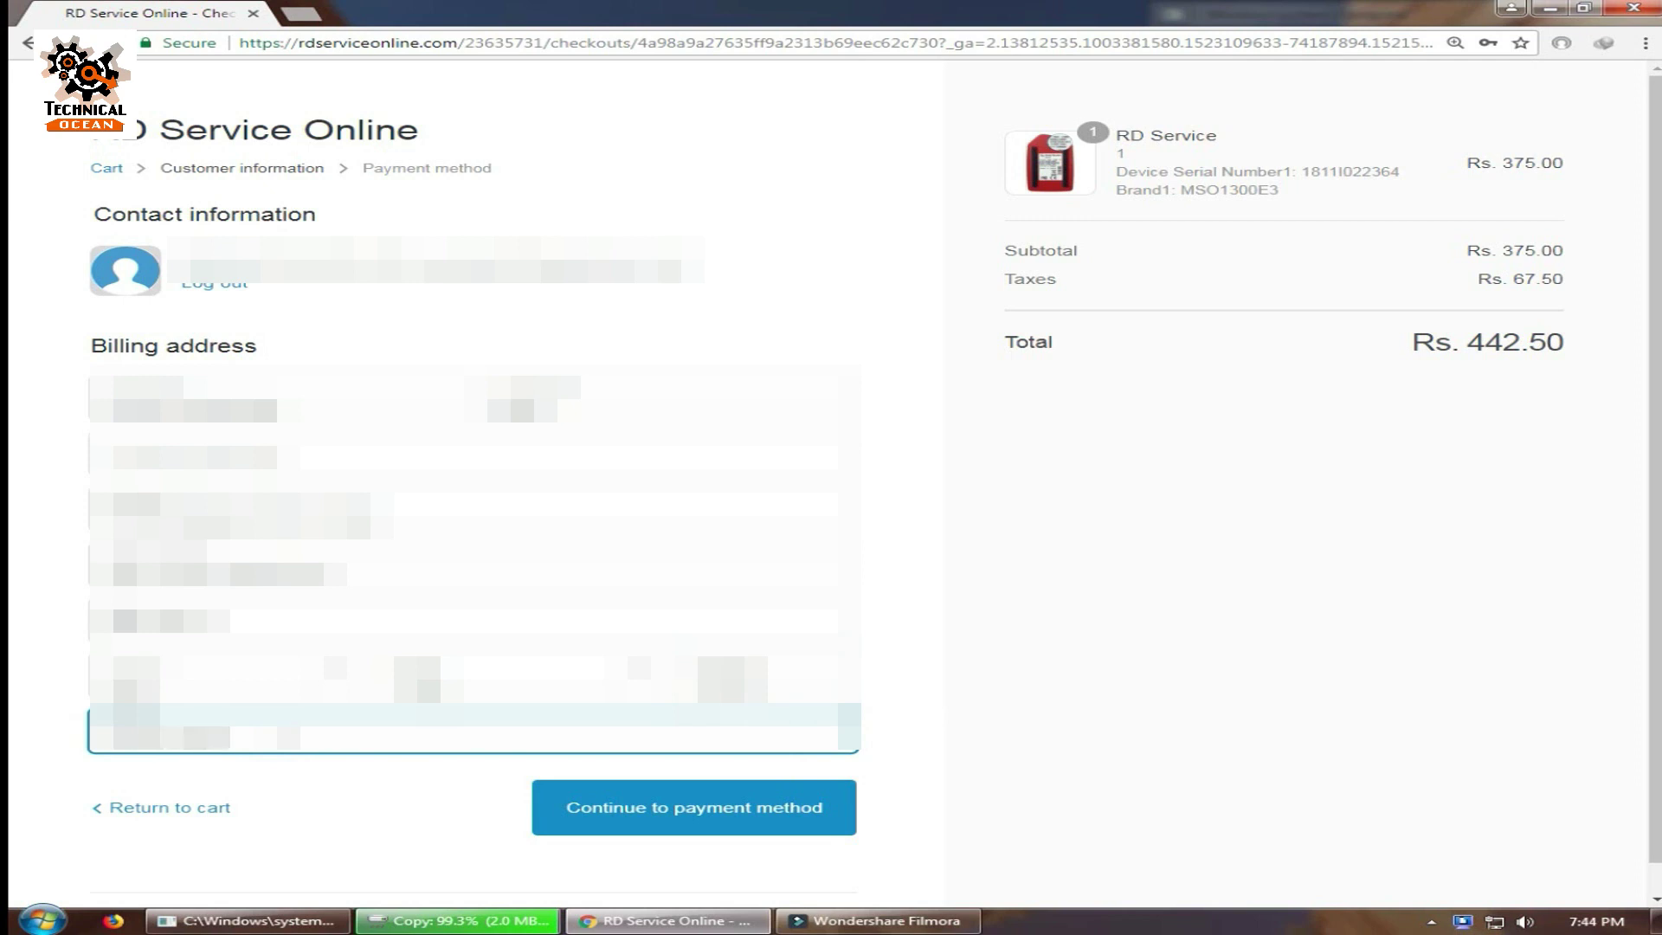
# Select Credit Card / Debit Card / Net Banking / UPI payment and complete the order.
pyautogui.click(756, 812)
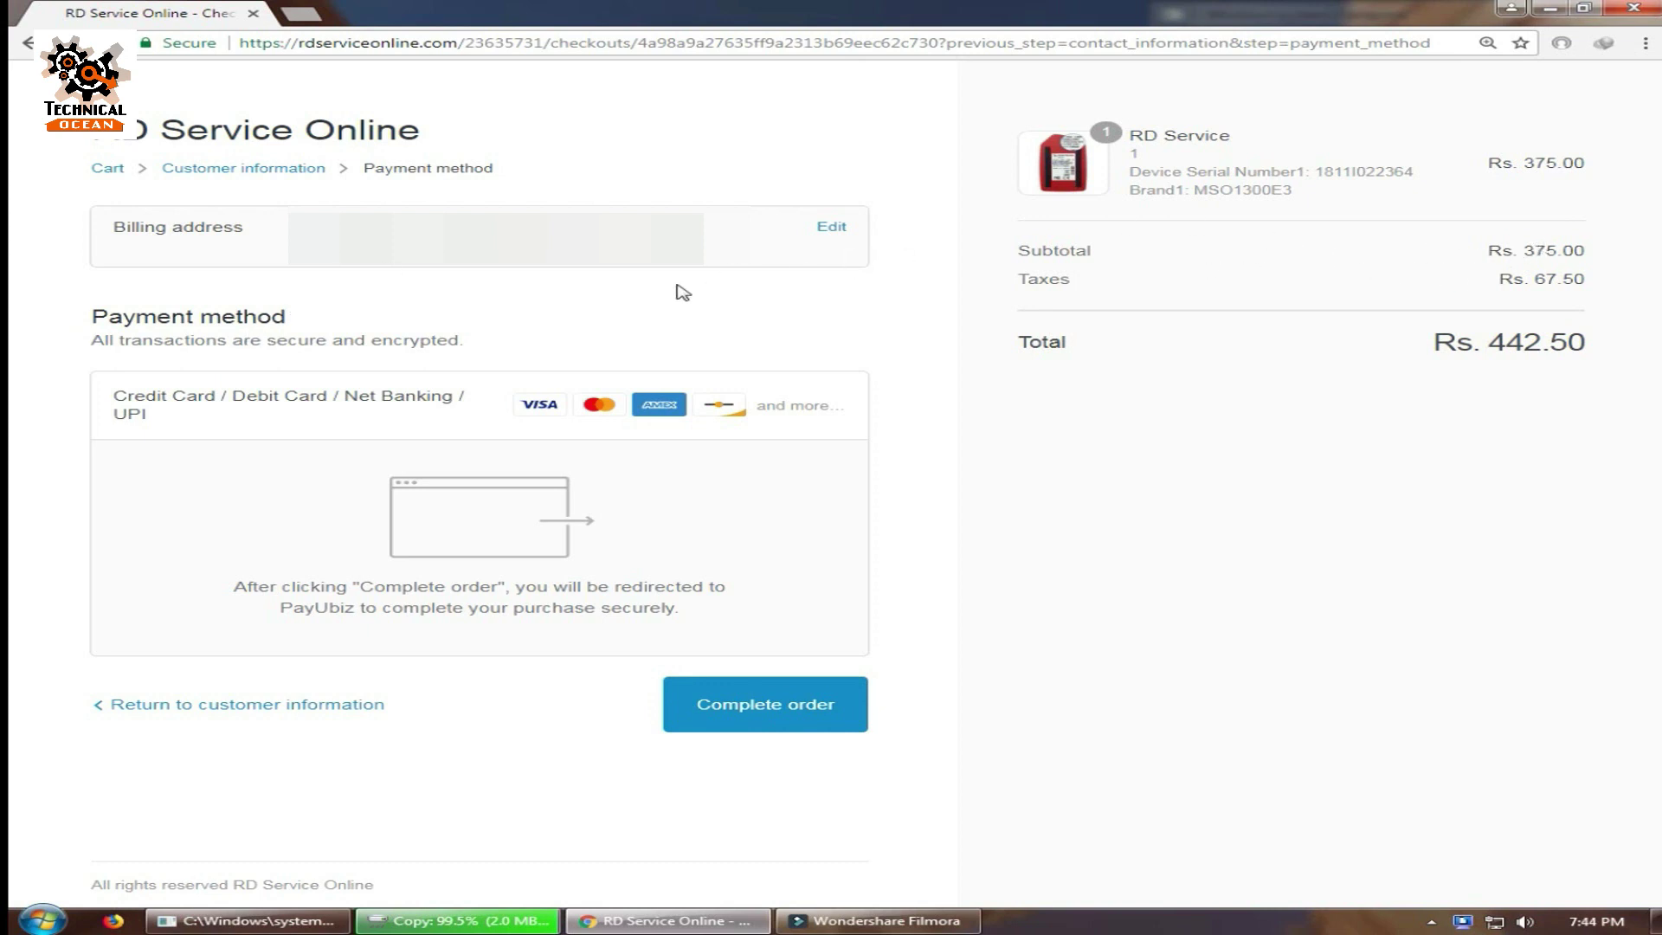
pyautogui.click(203, 400)
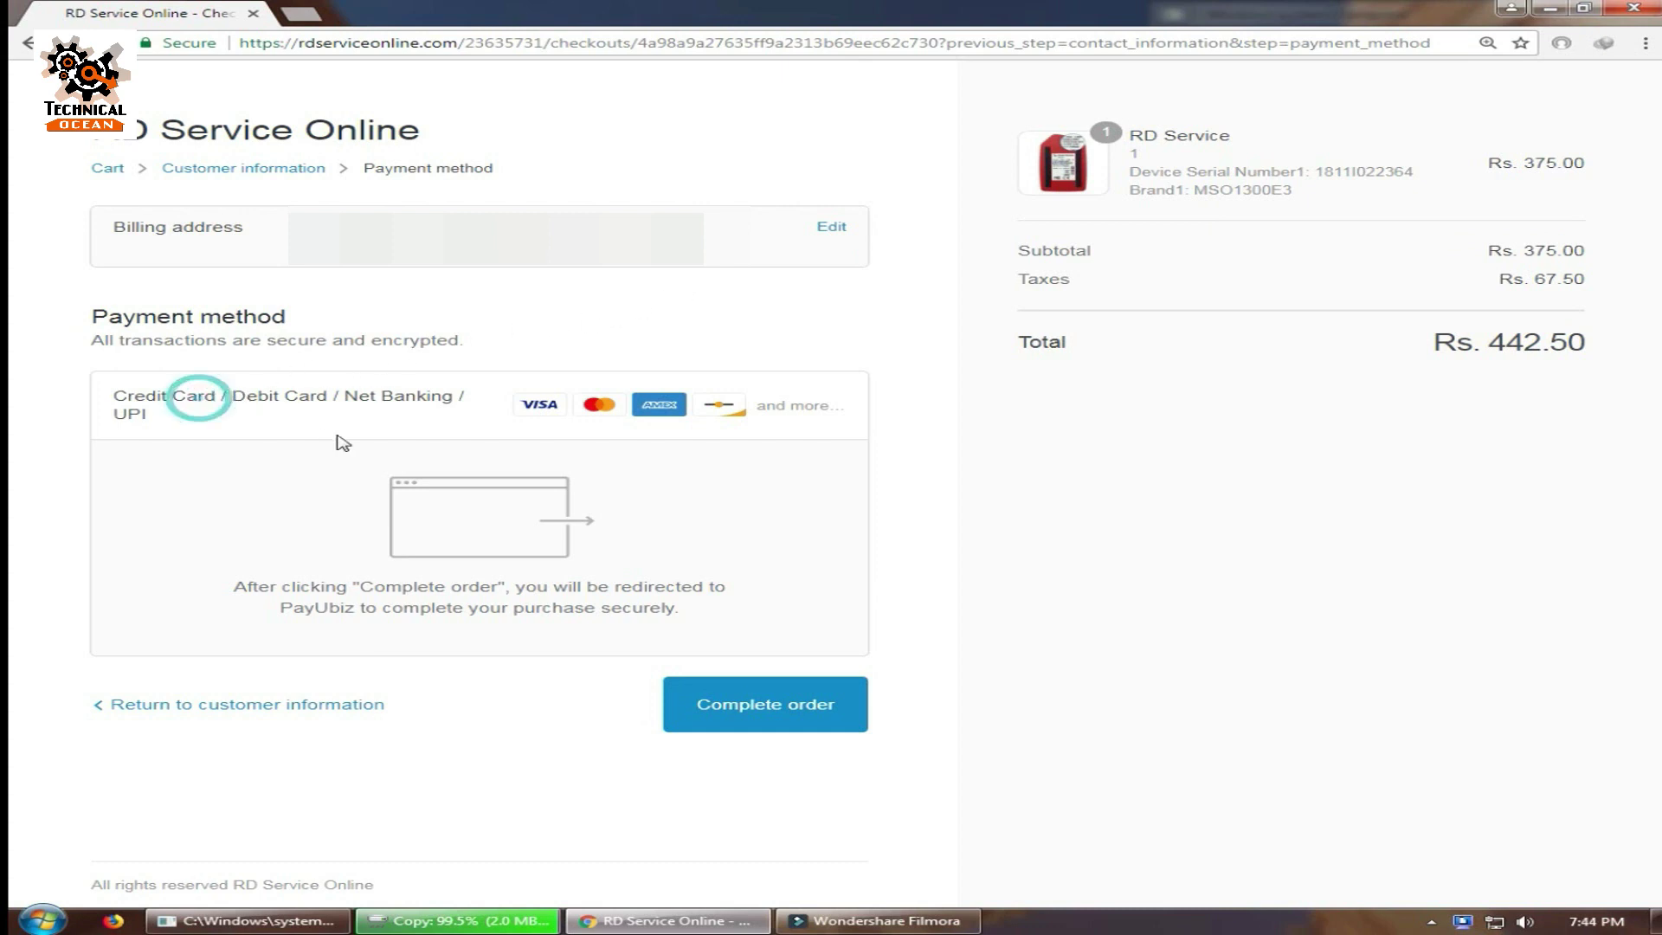
pyautogui.click(759, 719)
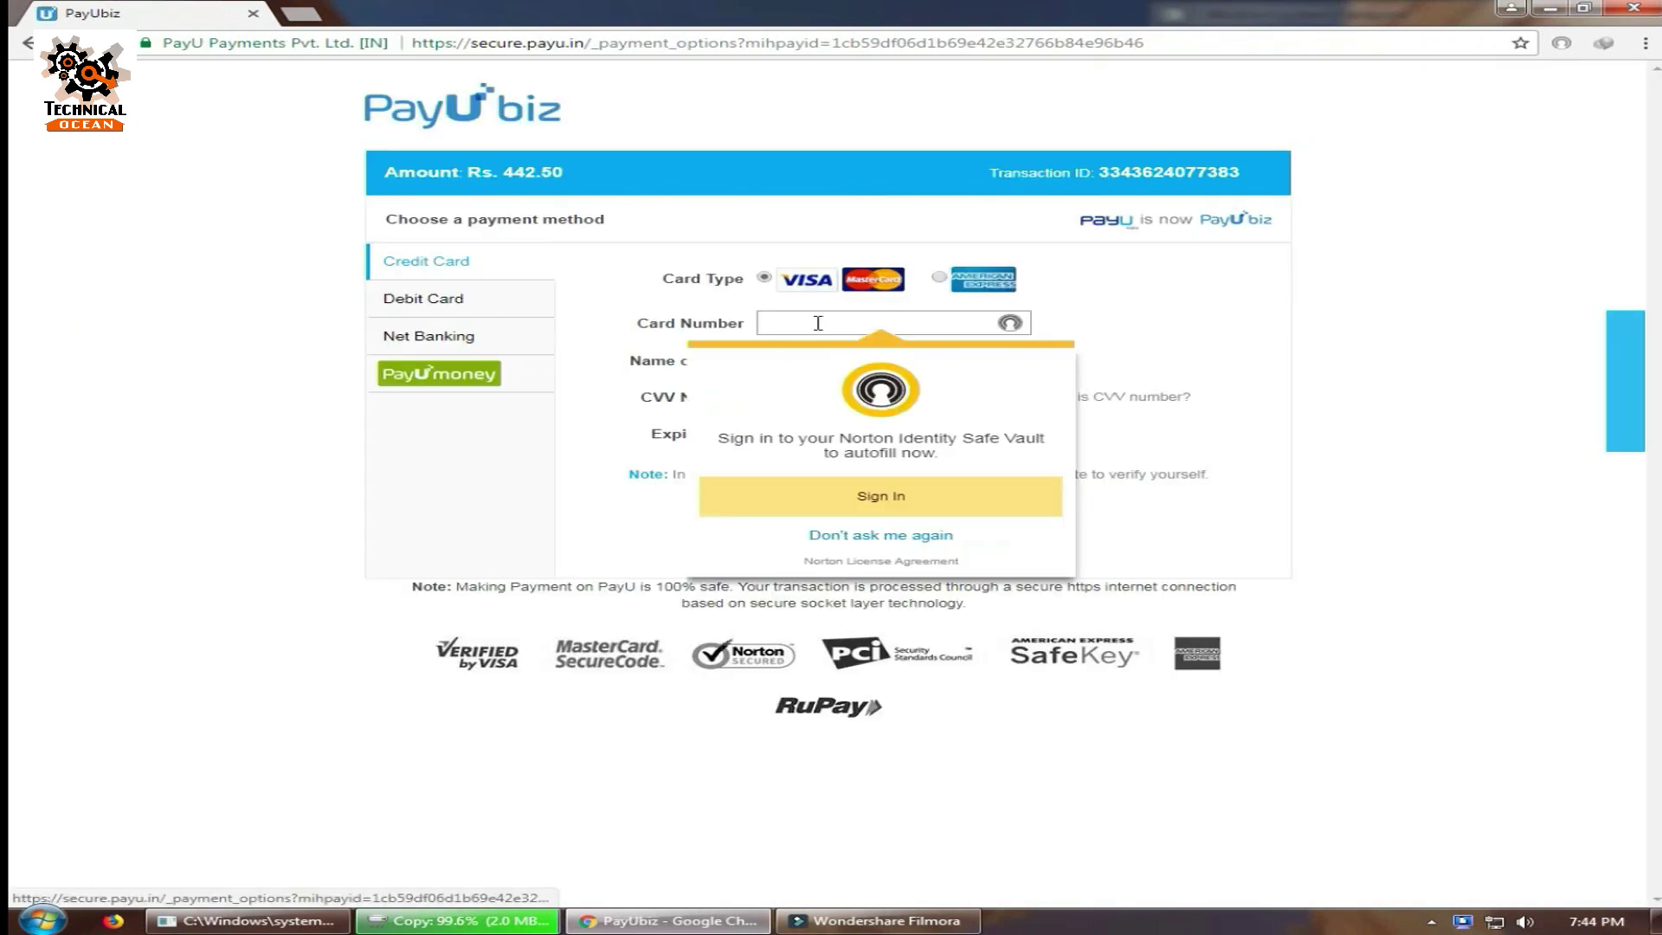
# Enter the card number, name and CVV with expiry Nov (11), then pay Rs. 442.50.
pyautogui.click(817, 318)
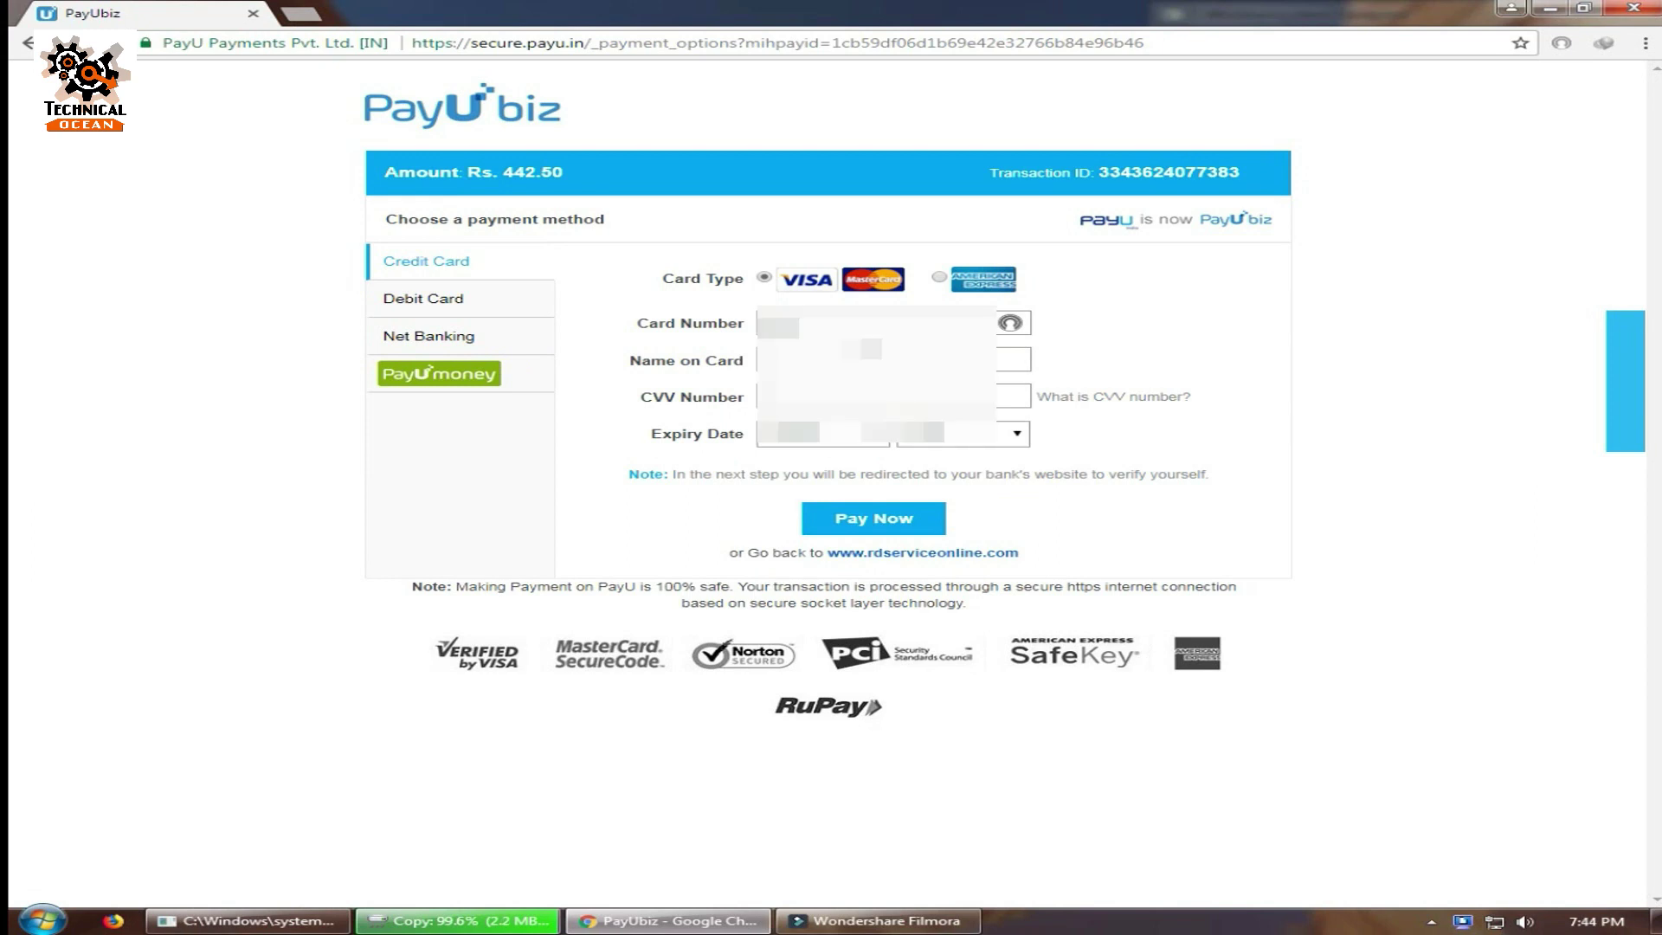
pyautogui.write('000000000000')
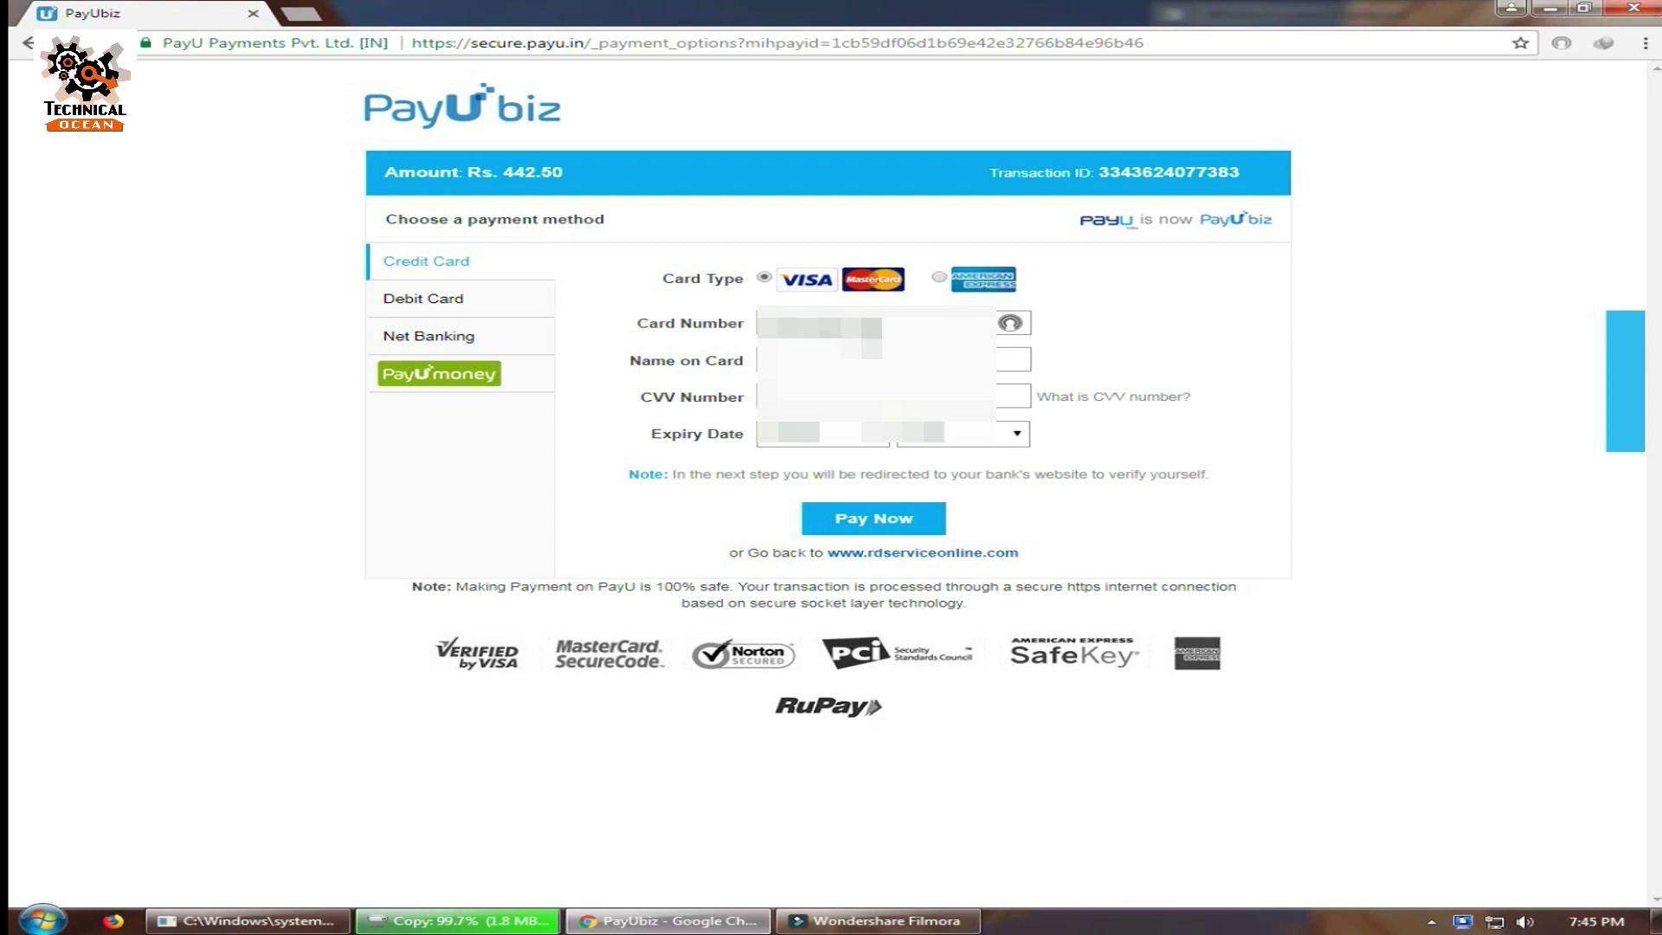
pyautogui.write('0000')
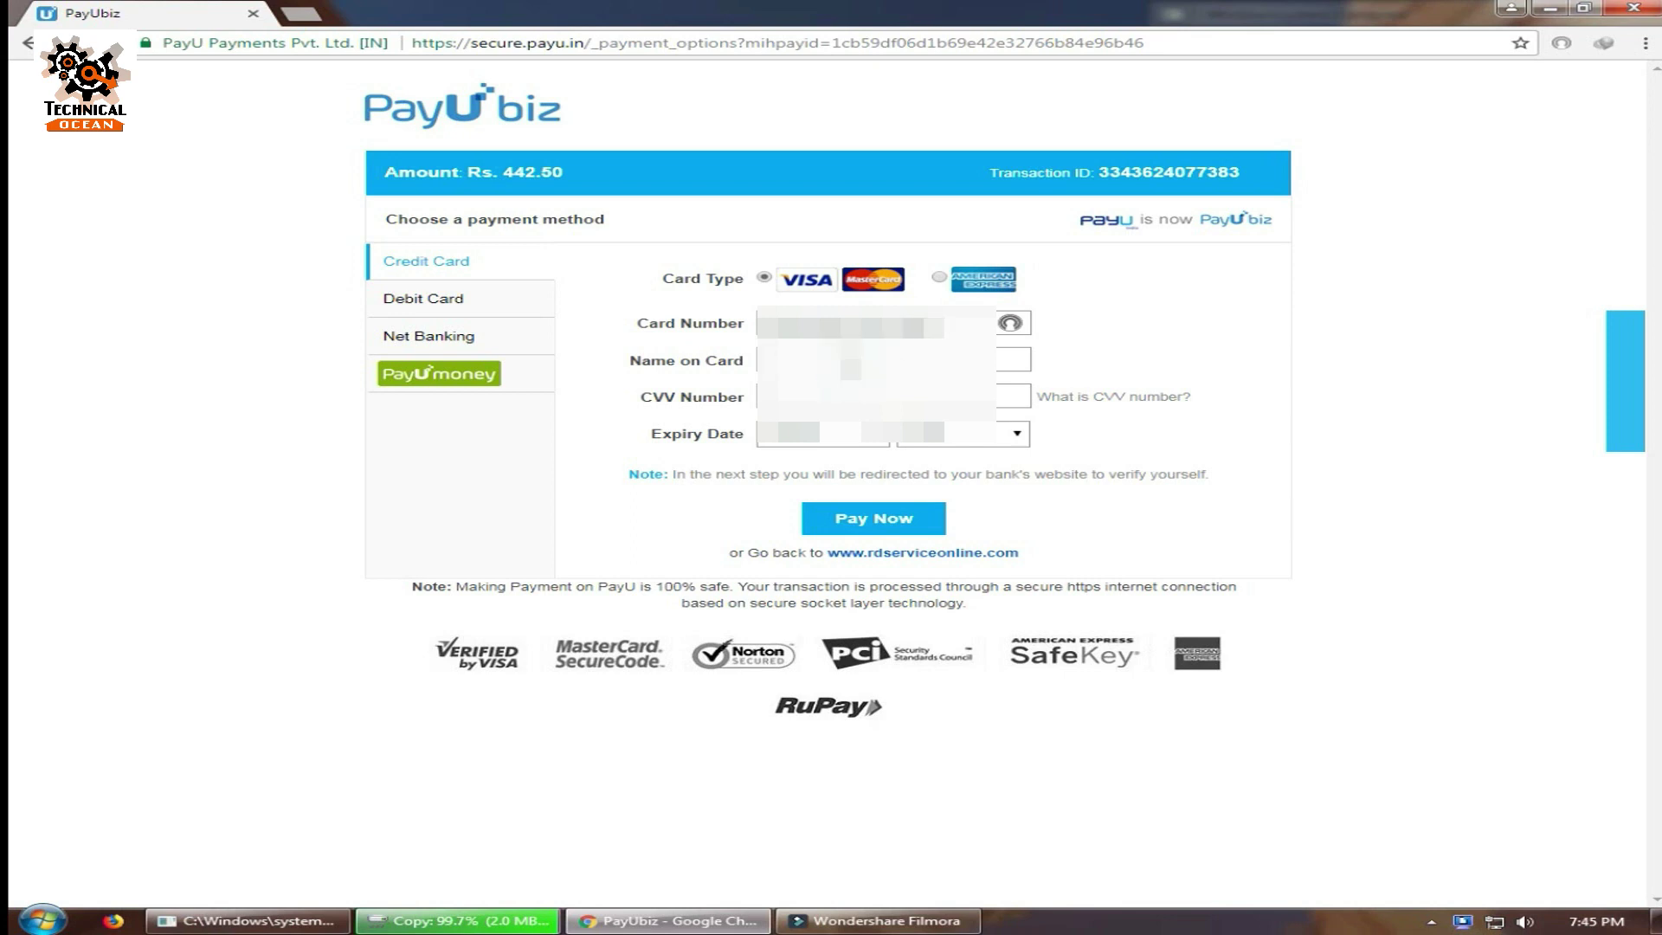
pyautogui.write('xxxxxxxxx')
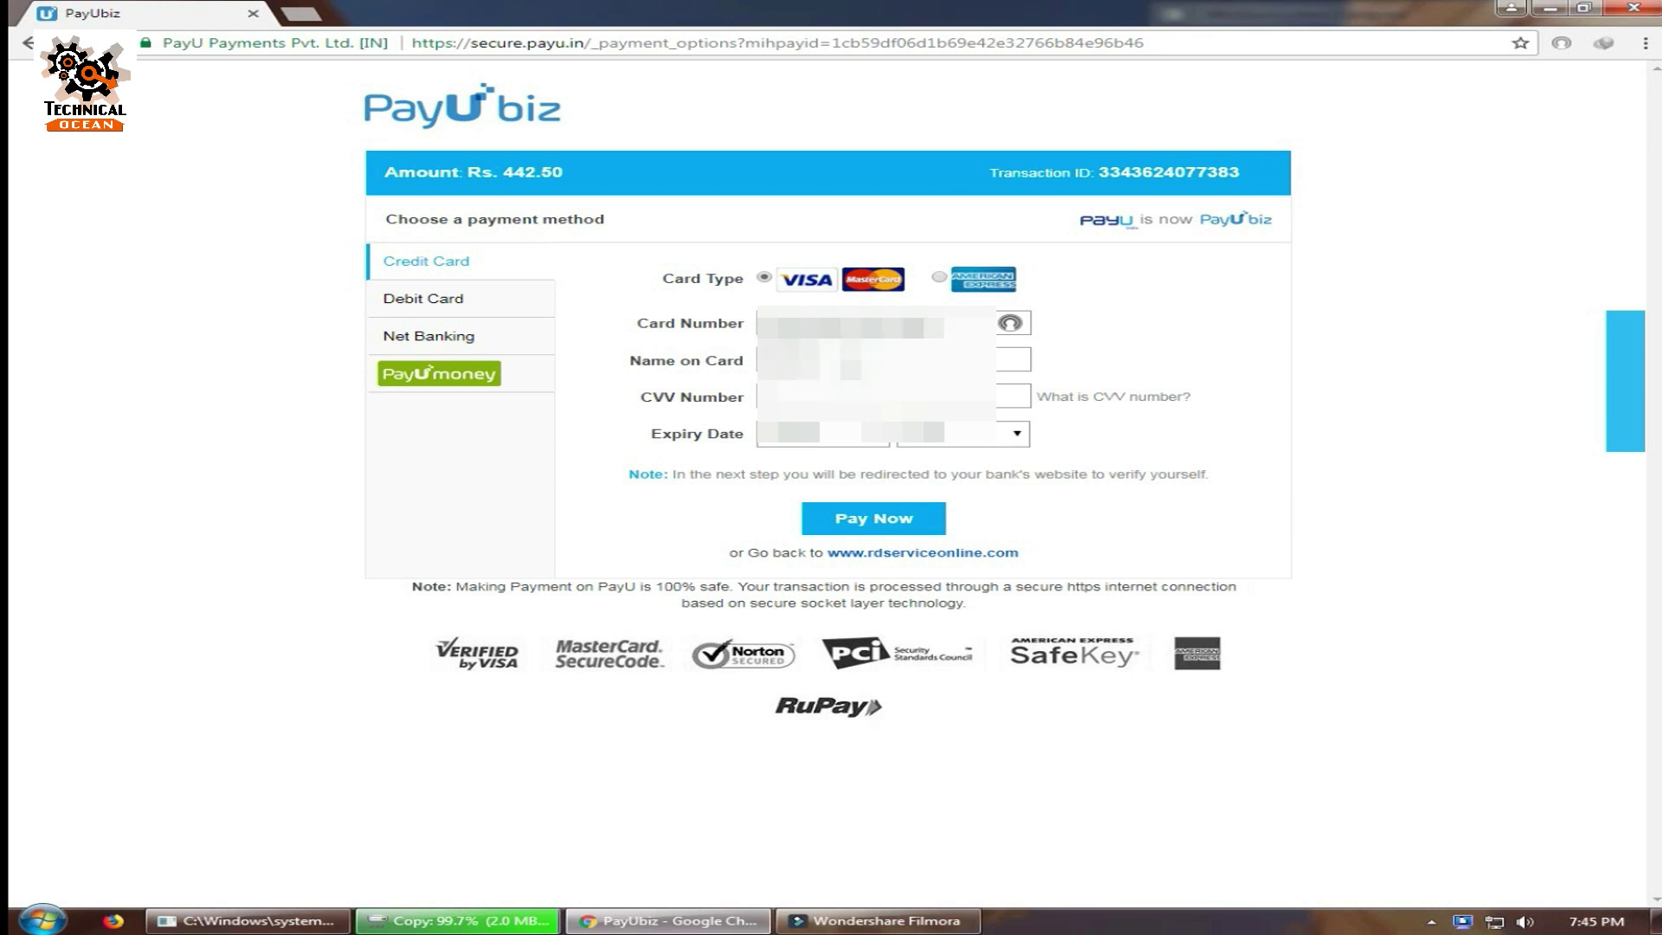
pyautogui.write('xxxxxx')
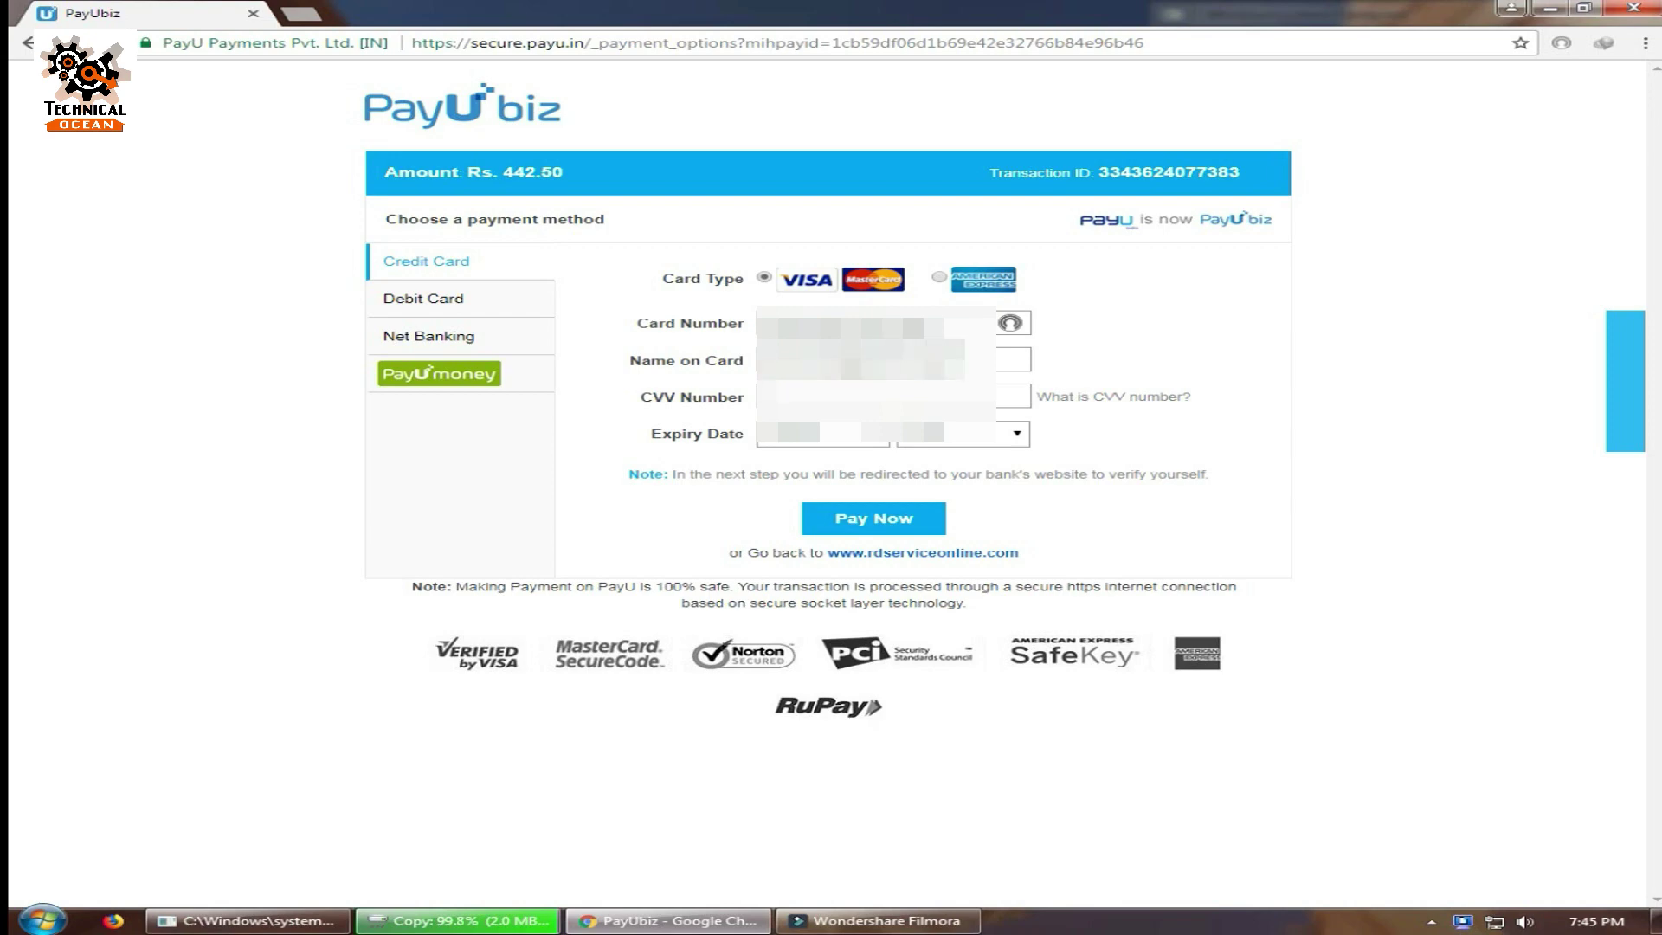
pyautogui.write('xx')
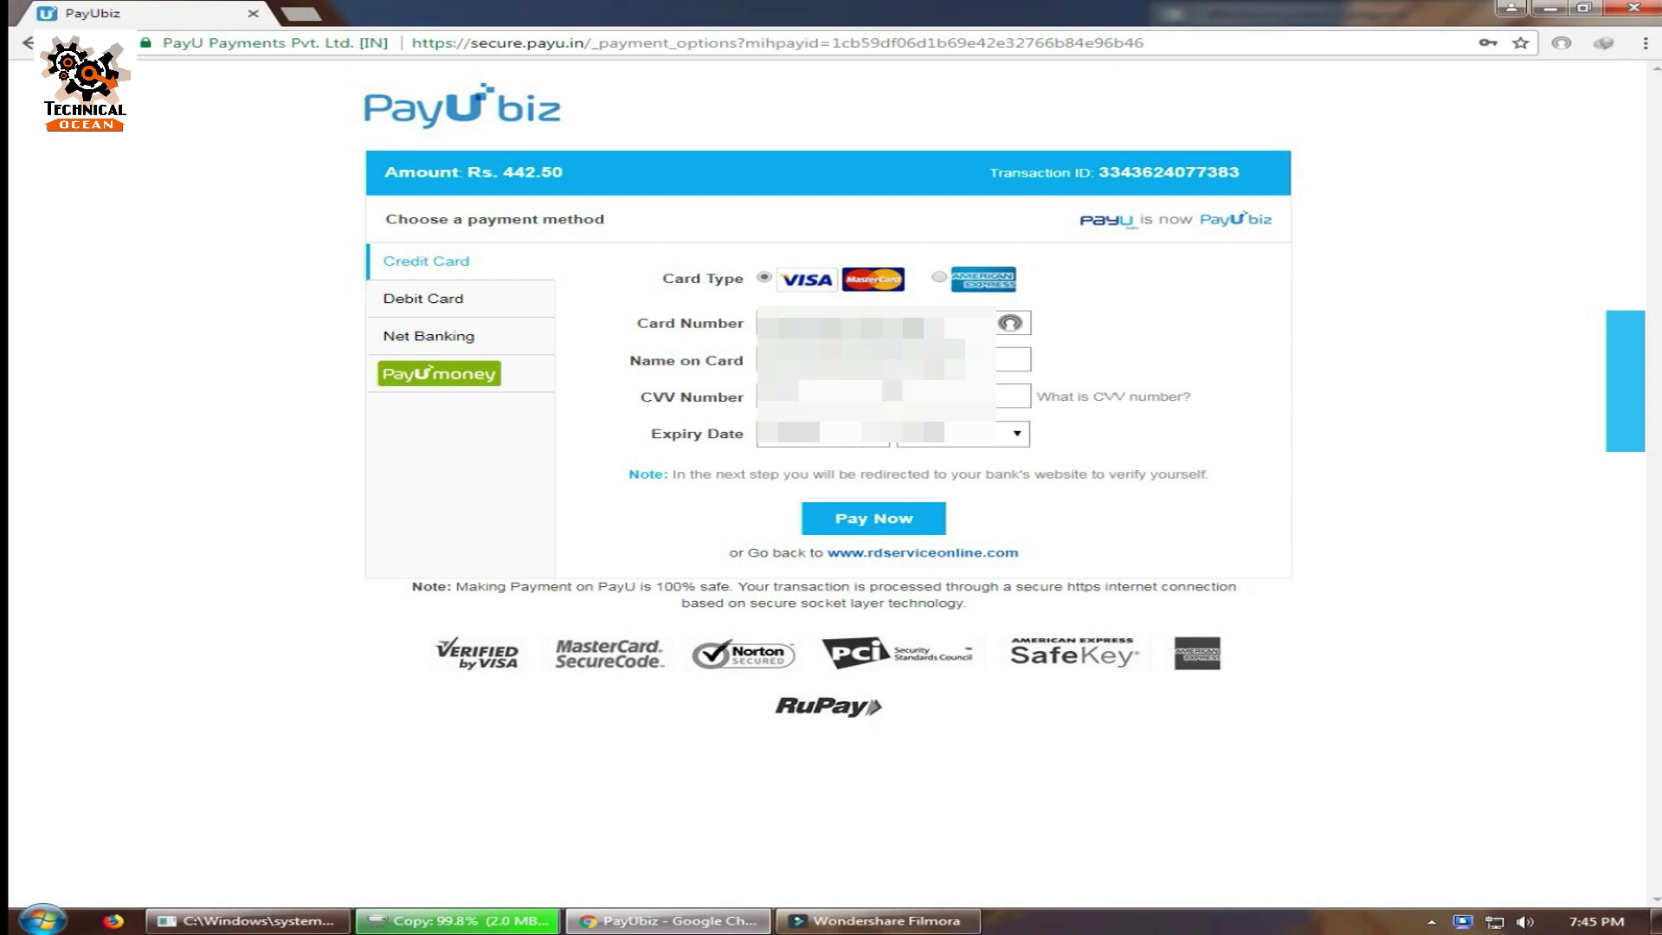
pyautogui.click(870, 435)
pyautogui.click(829, 621)
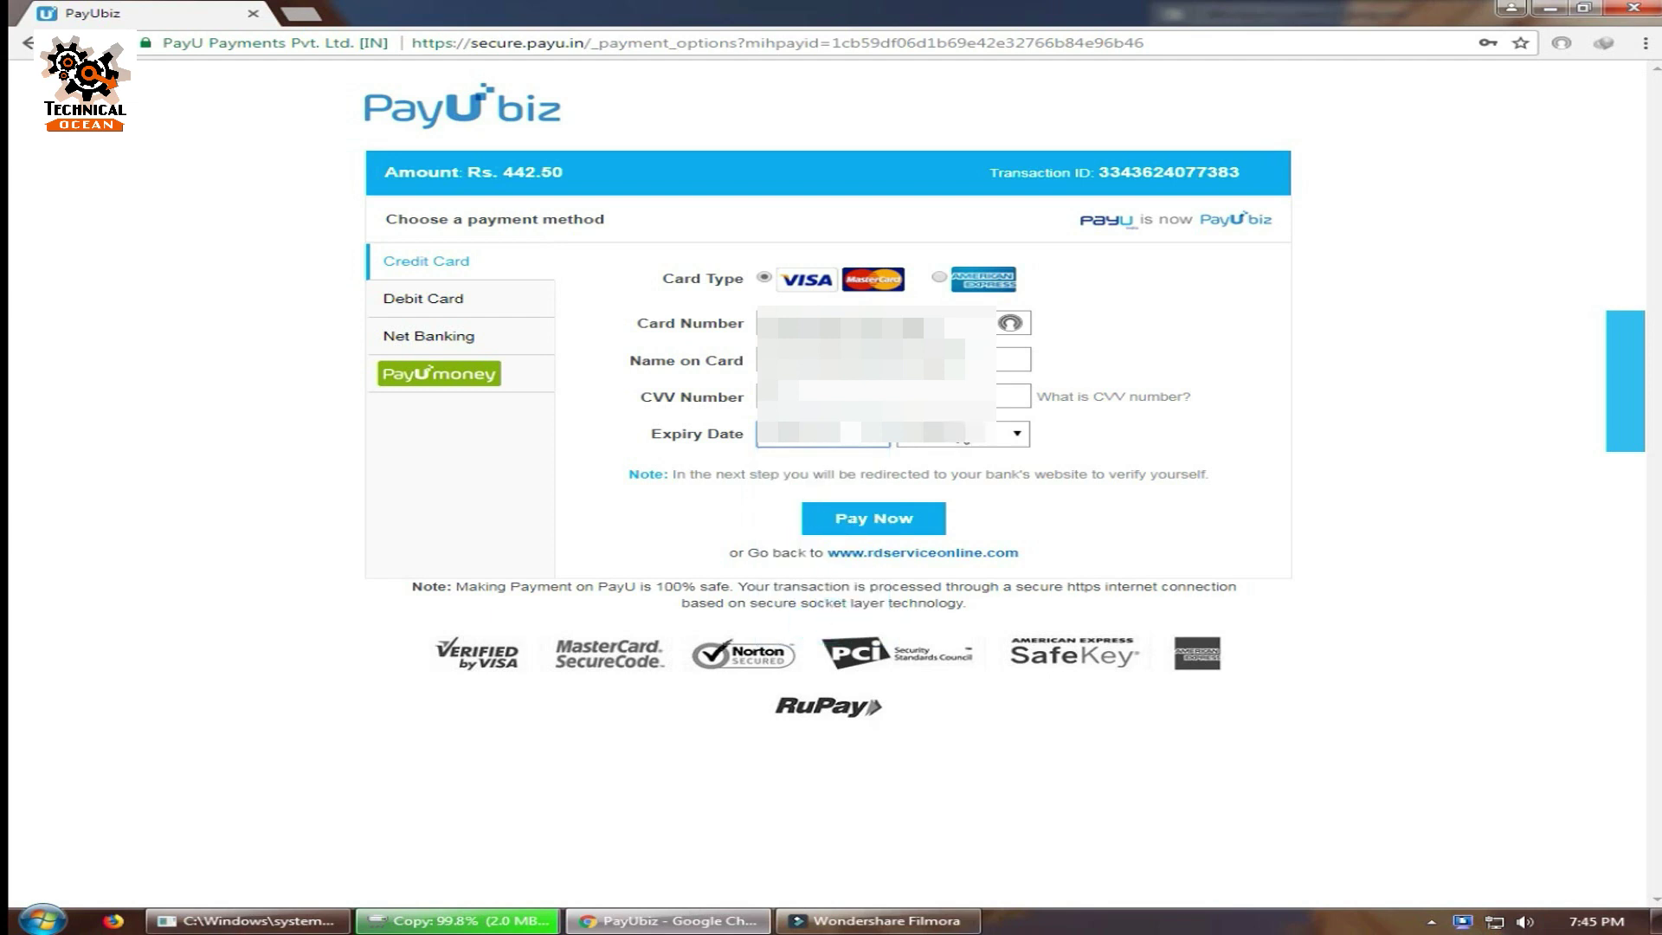
pyautogui.click(959, 433)
pyautogui.click(957, 531)
pyautogui.click(923, 524)
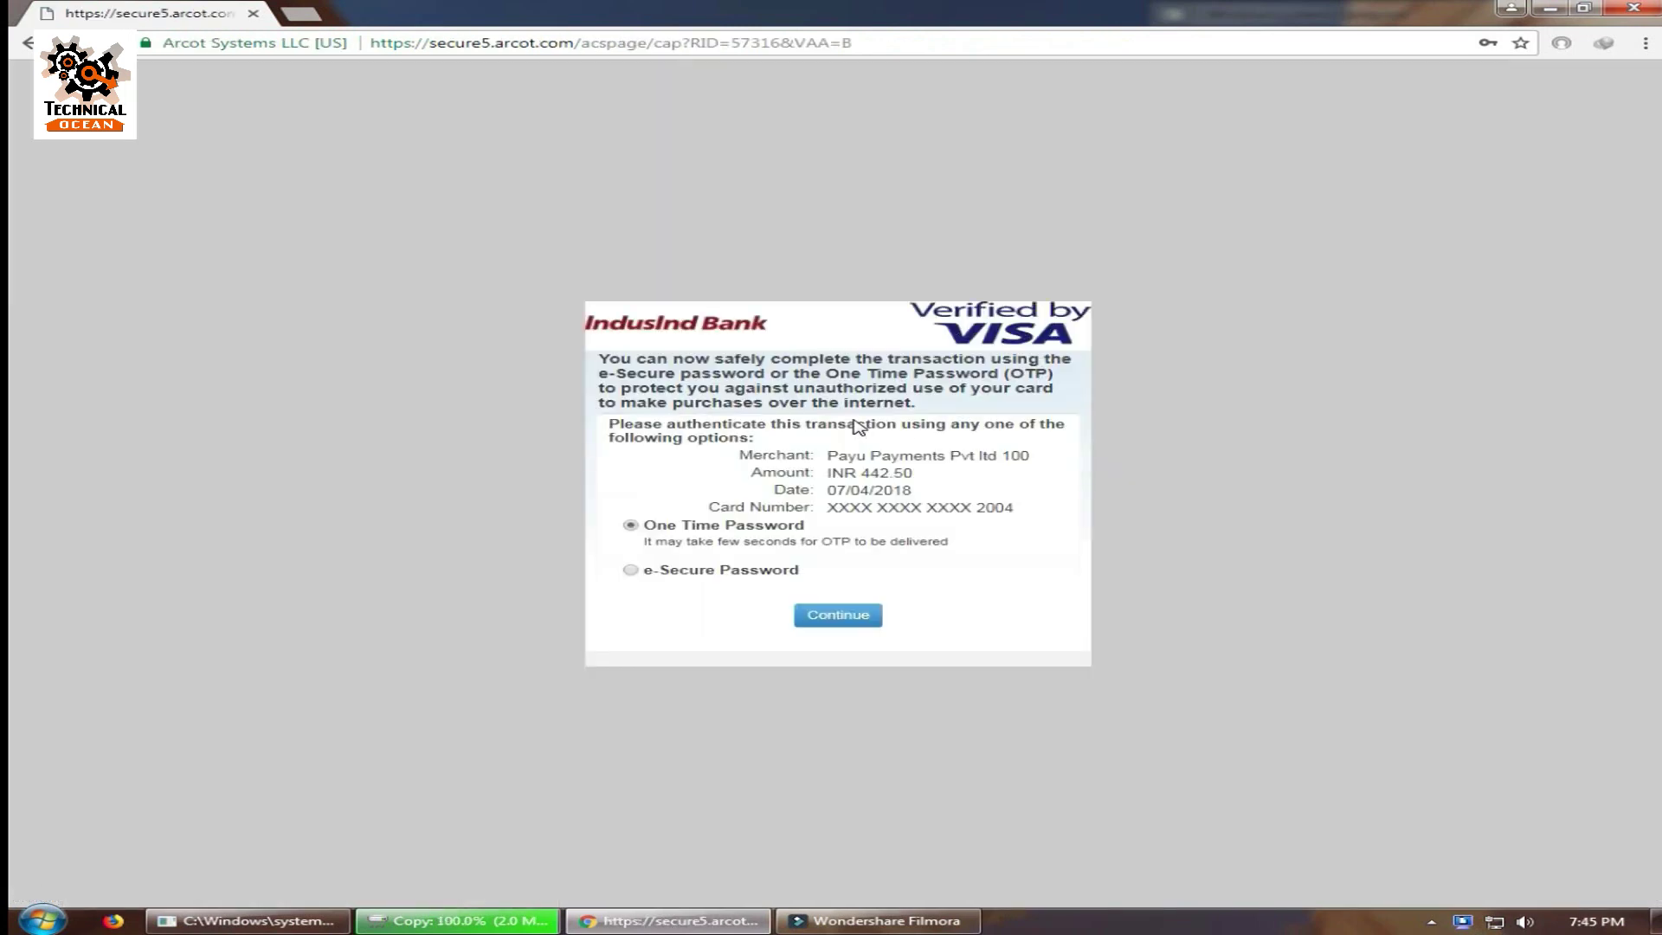
# Choose one-time password verification, dismiss the autofill prompt, and submit the OTP.
pyautogui.click(836, 617)
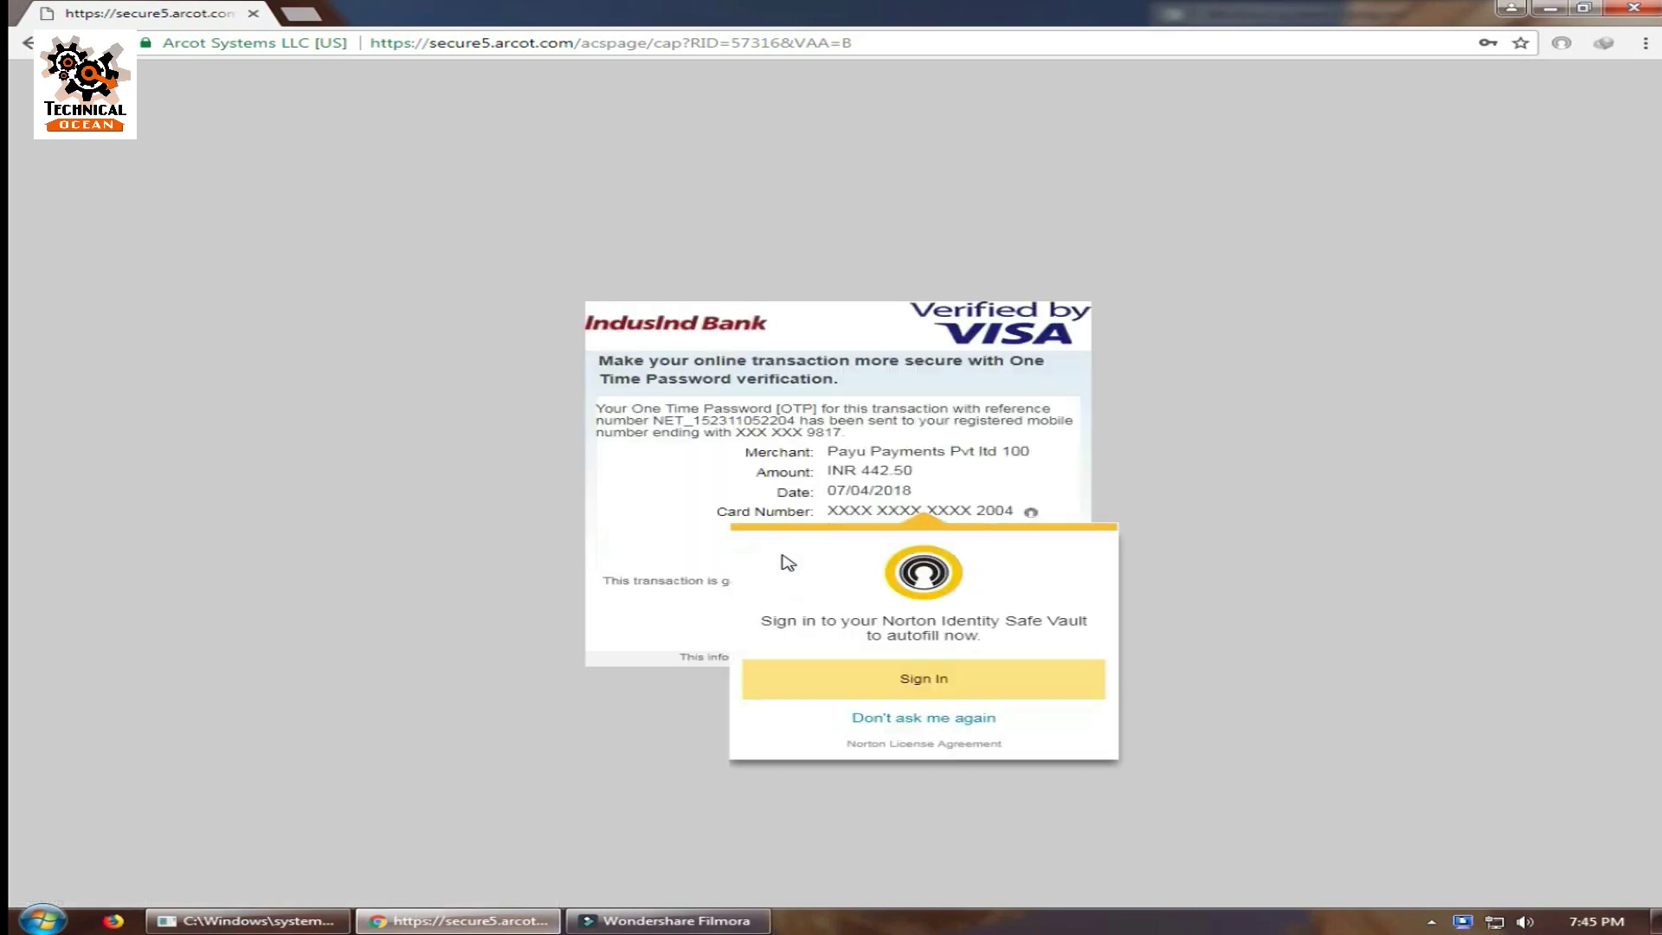
pyautogui.click(645, 540)
pyautogui.click(857, 535)
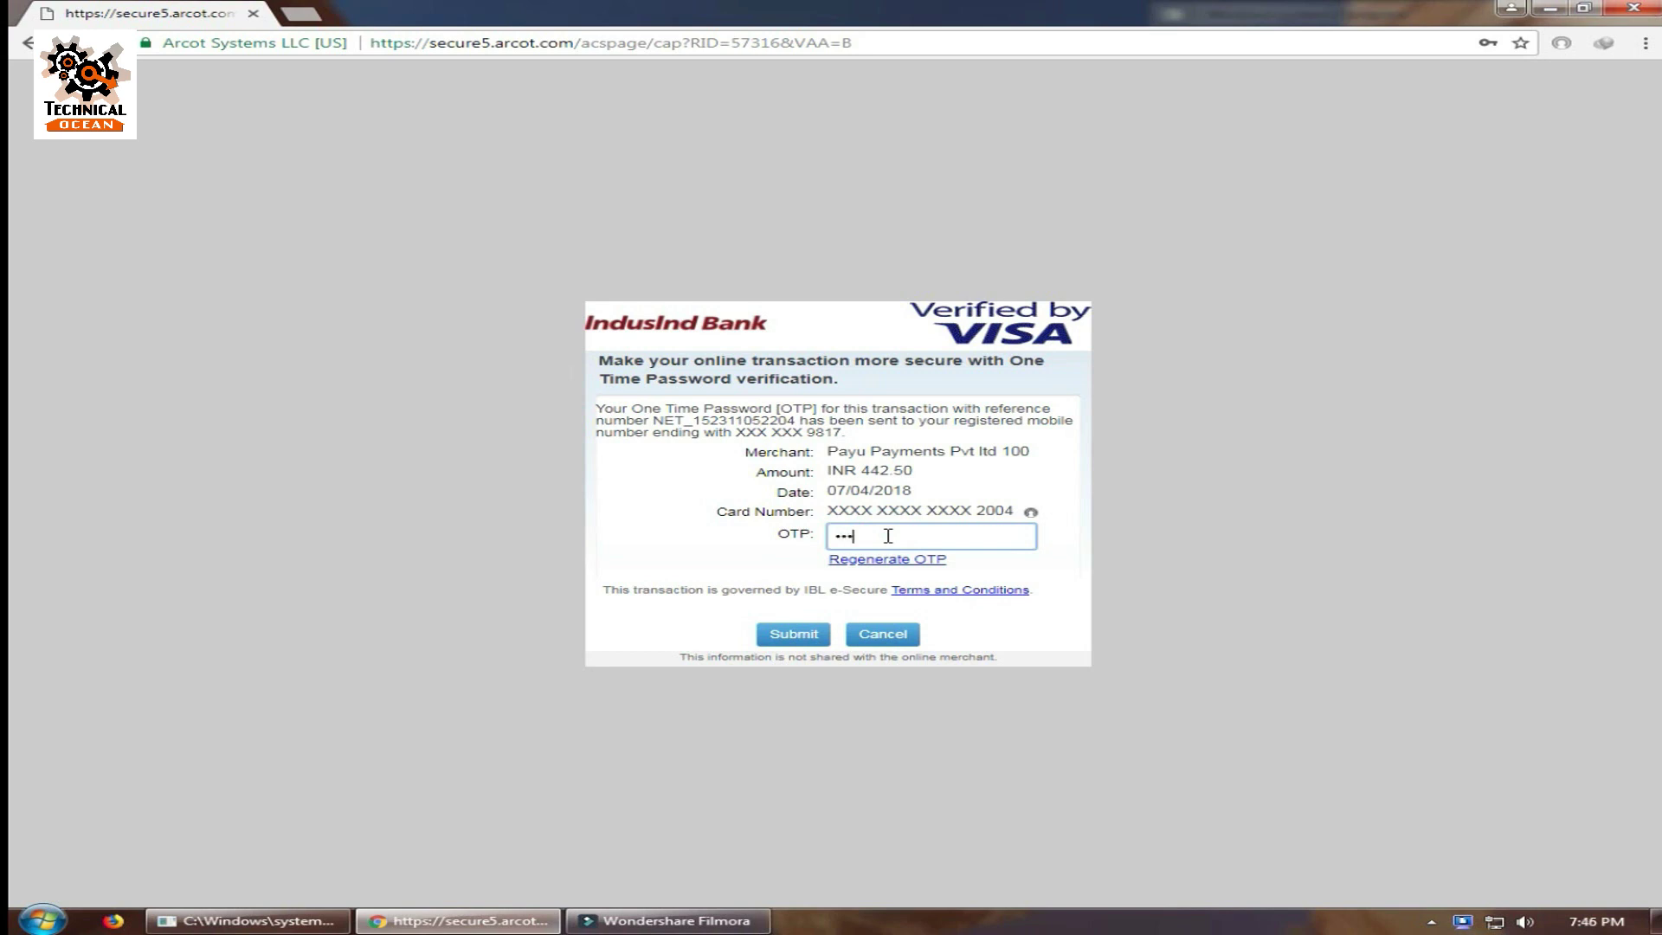
pyautogui.click(794, 630)
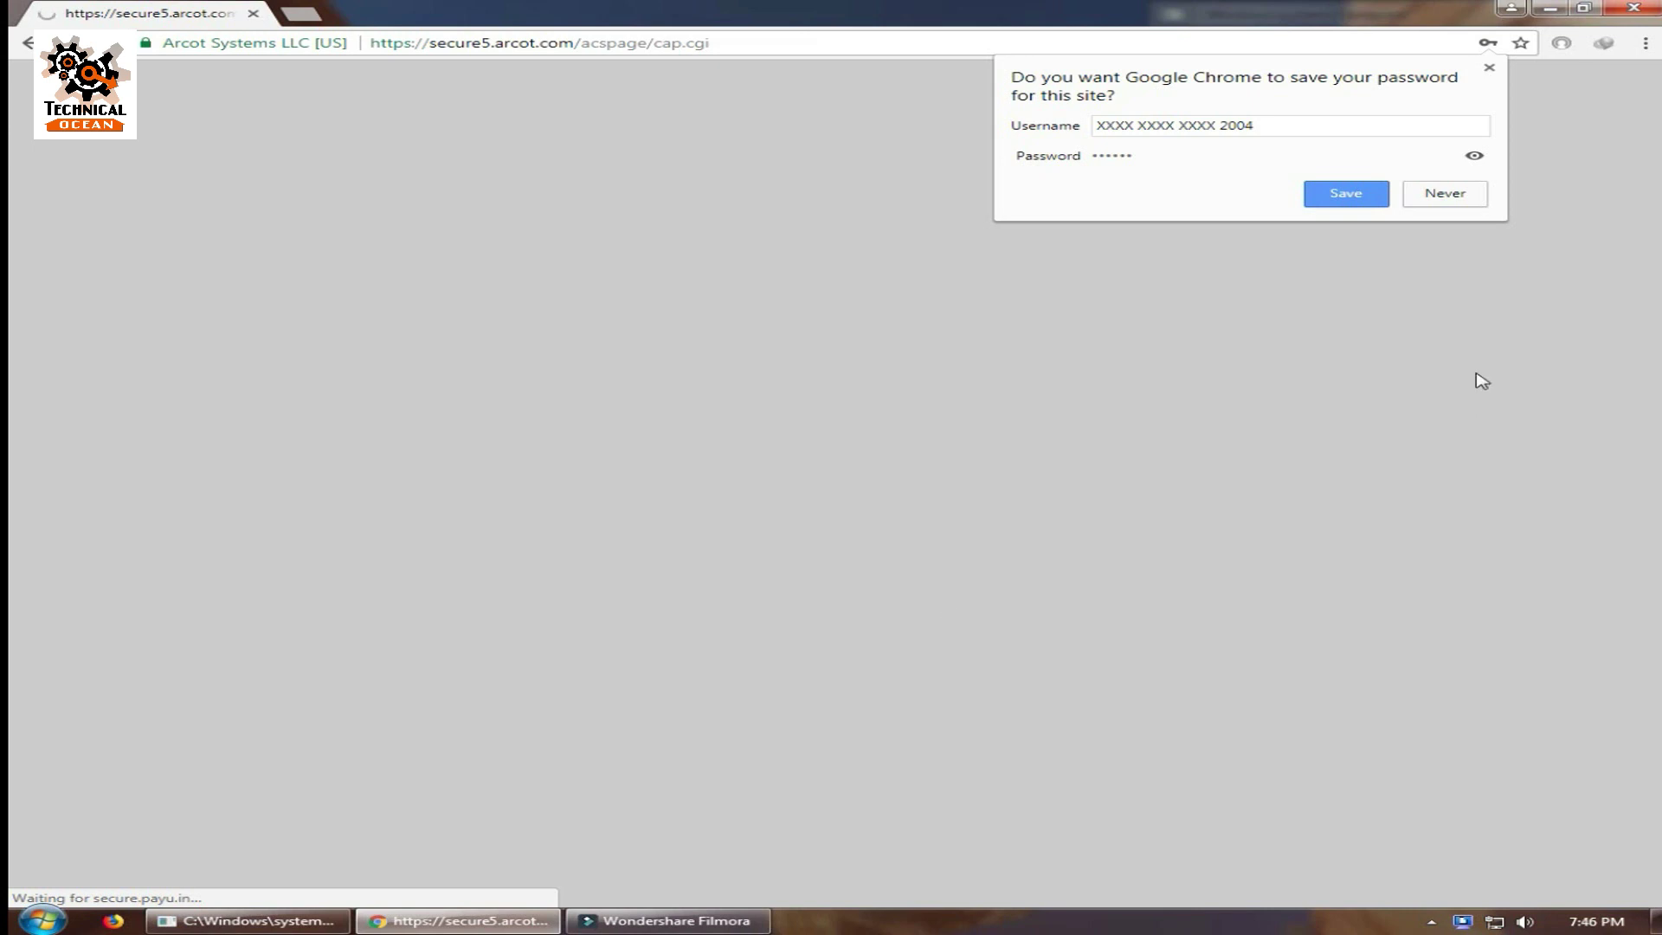
# Decline saving the card password, then continue shopping from the order-confirmed page.
pyautogui.click(1436, 198)
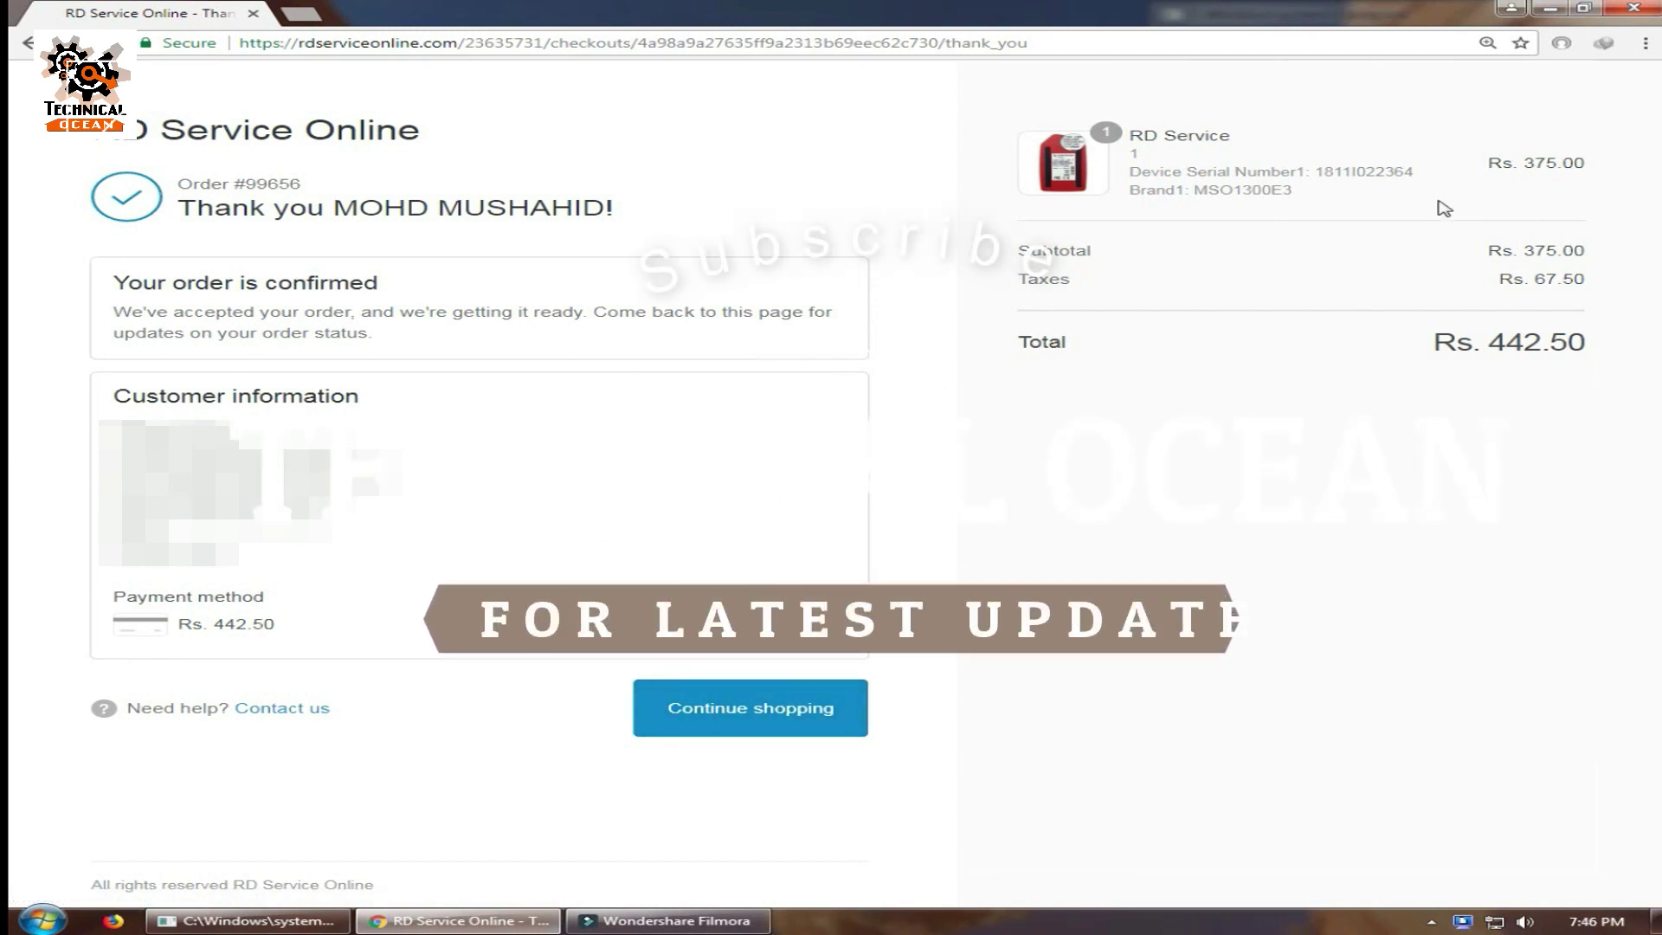
pyautogui.click(706, 729)
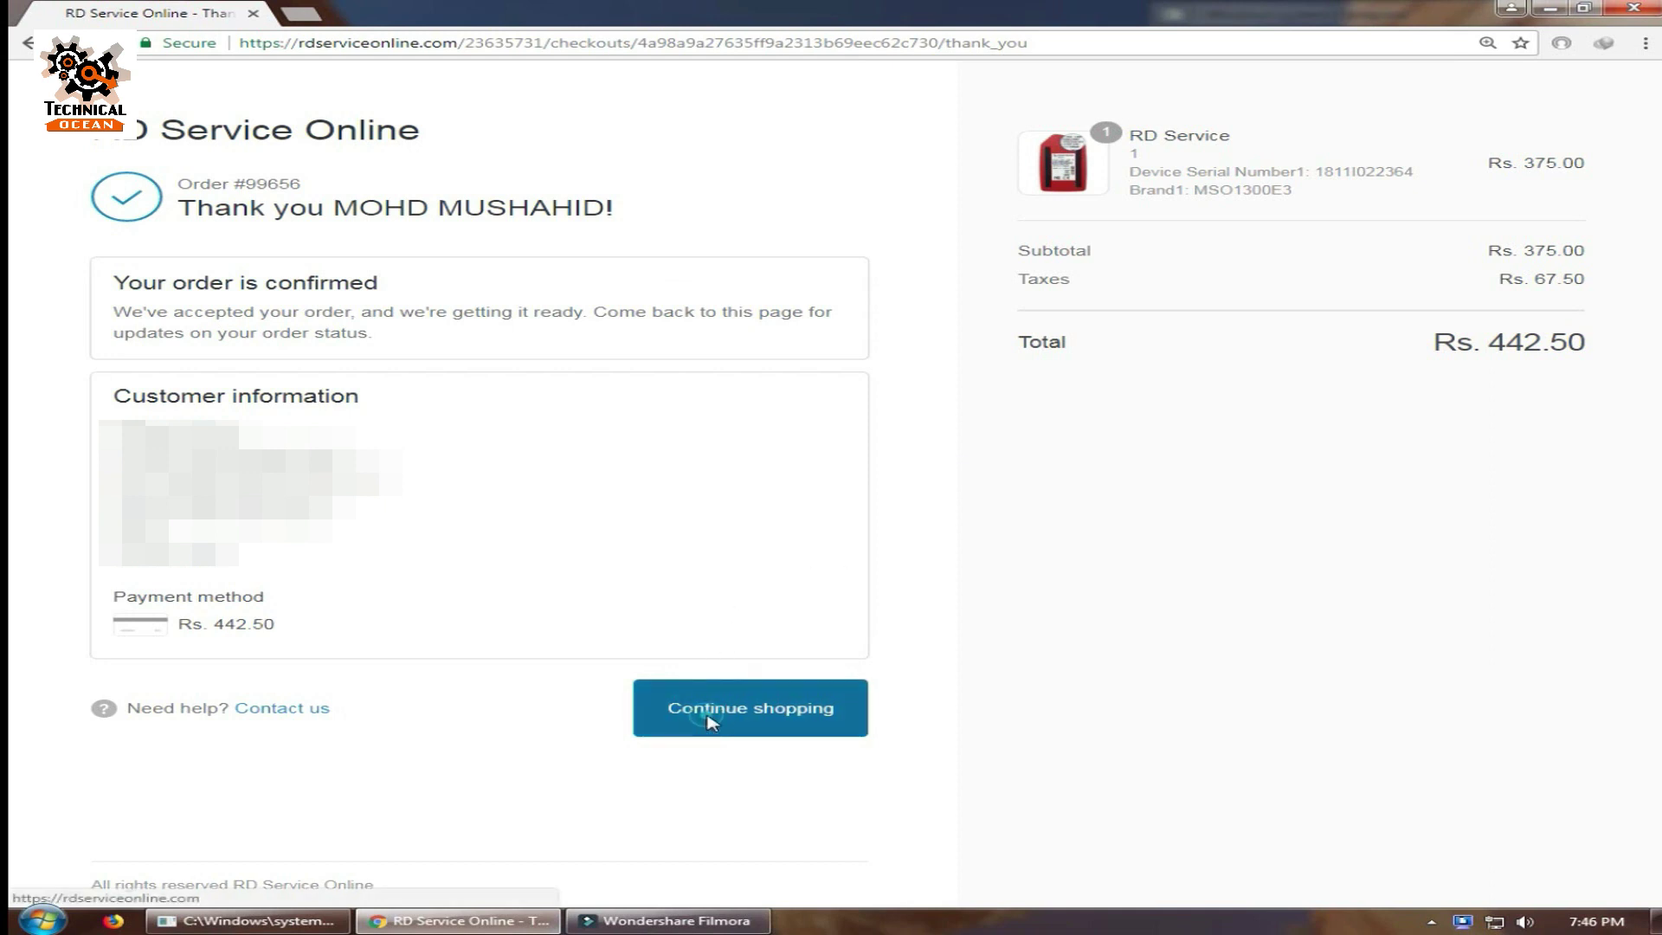